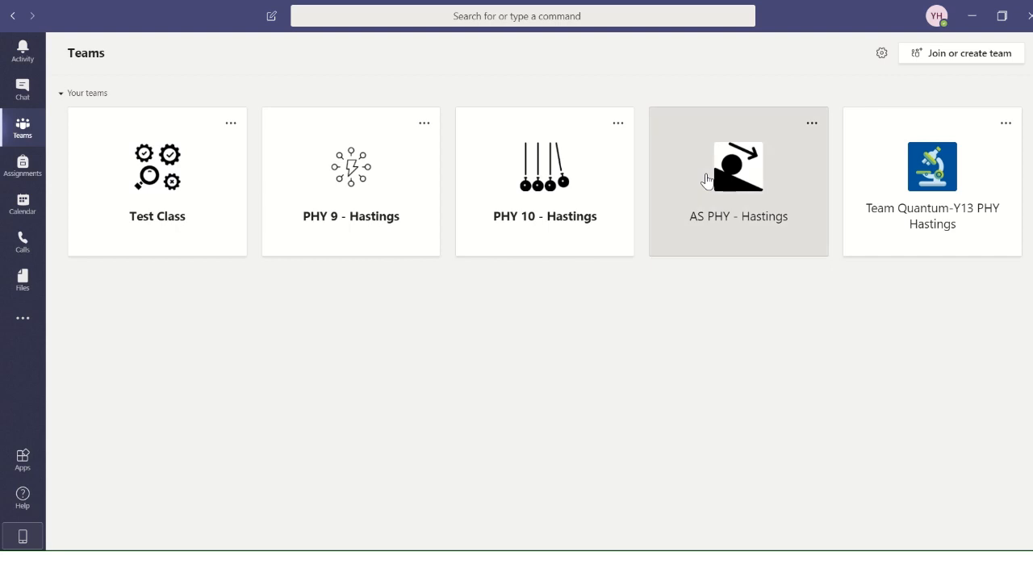
Open the "Easter Mock - Paper 3 - 12A" assignment of the AS PHY - Hastings class
click(707, 179)
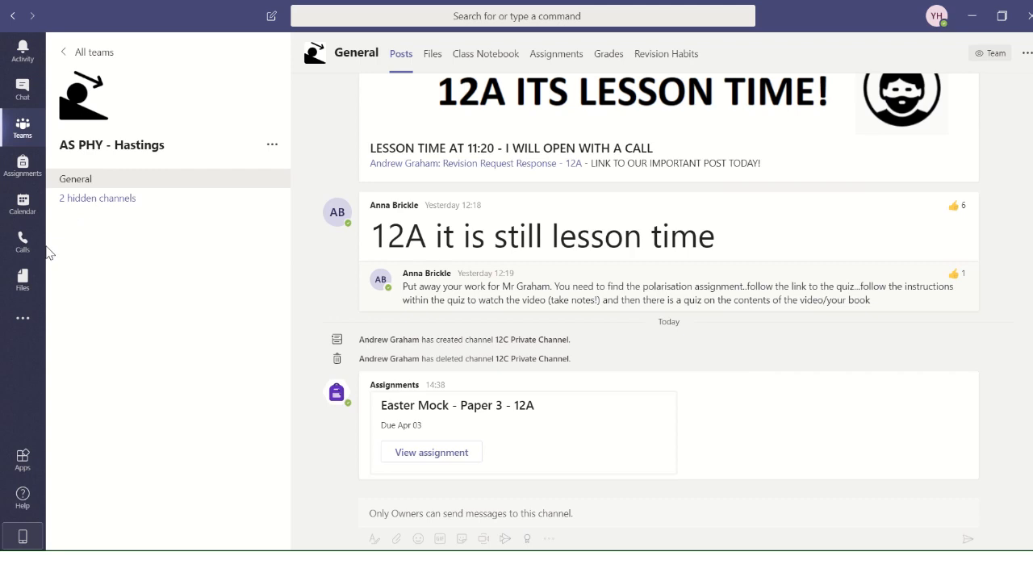
click(32, 172)
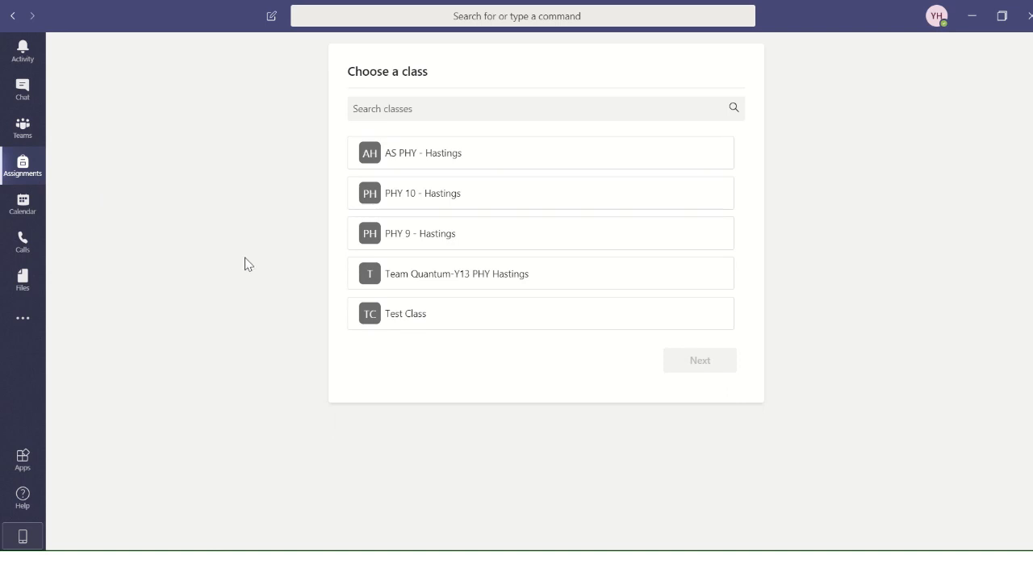
click(387, 155)
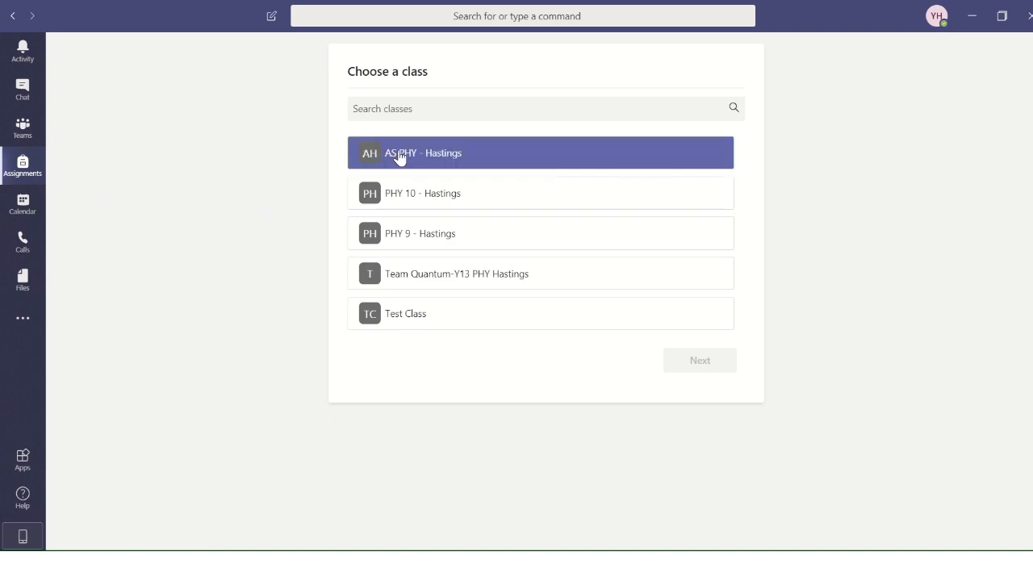
click(720, 367)
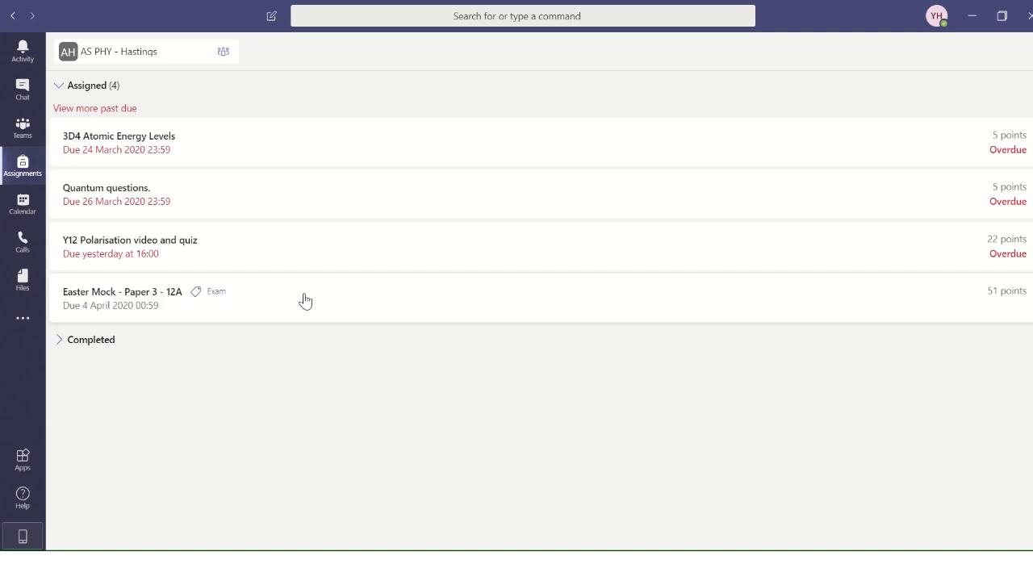
click(305, 301)
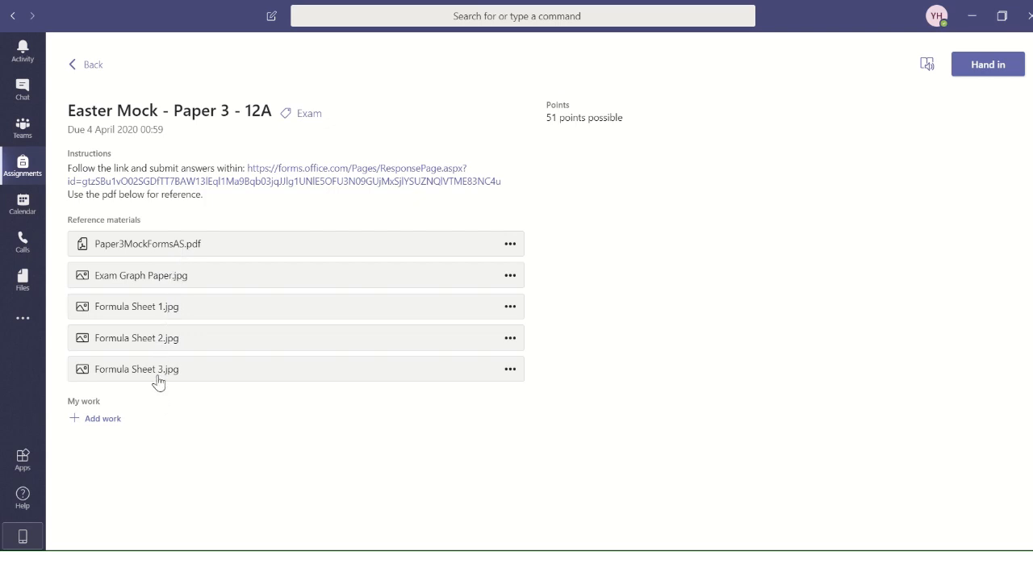
Examine the exam questions in the reference file Paper3MockFormsAS.pdf up to page 5, return to its first page and close it
click(201, 254)
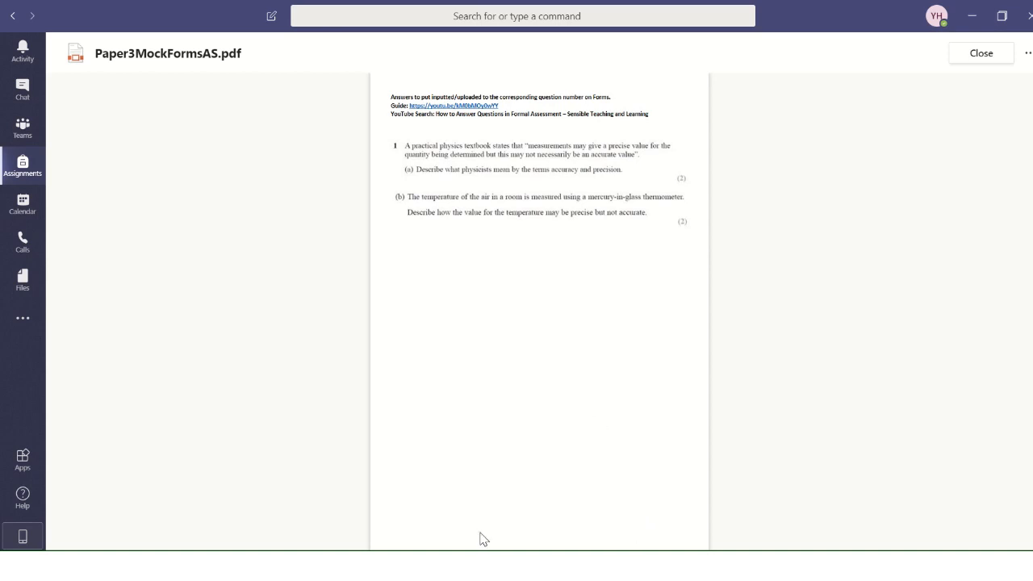
click(484, 529)
click(483, 529)
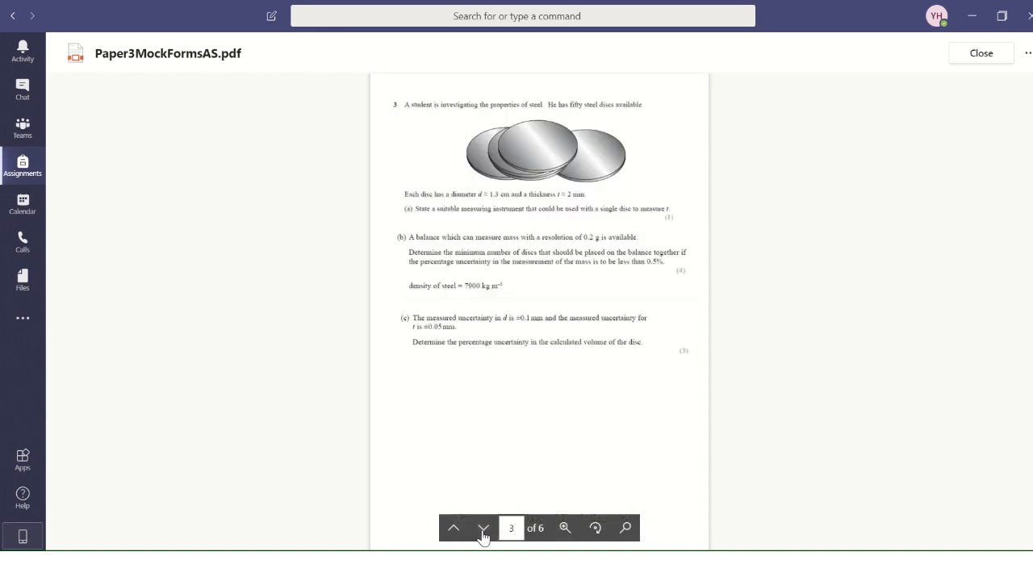
click(454, 530)
click(454, 530)
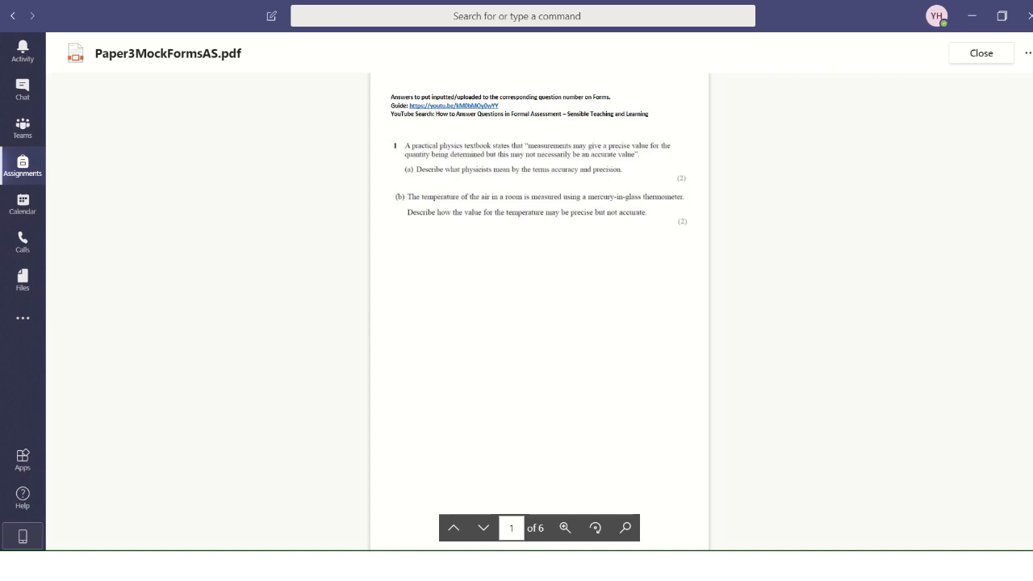
click(483, 529)
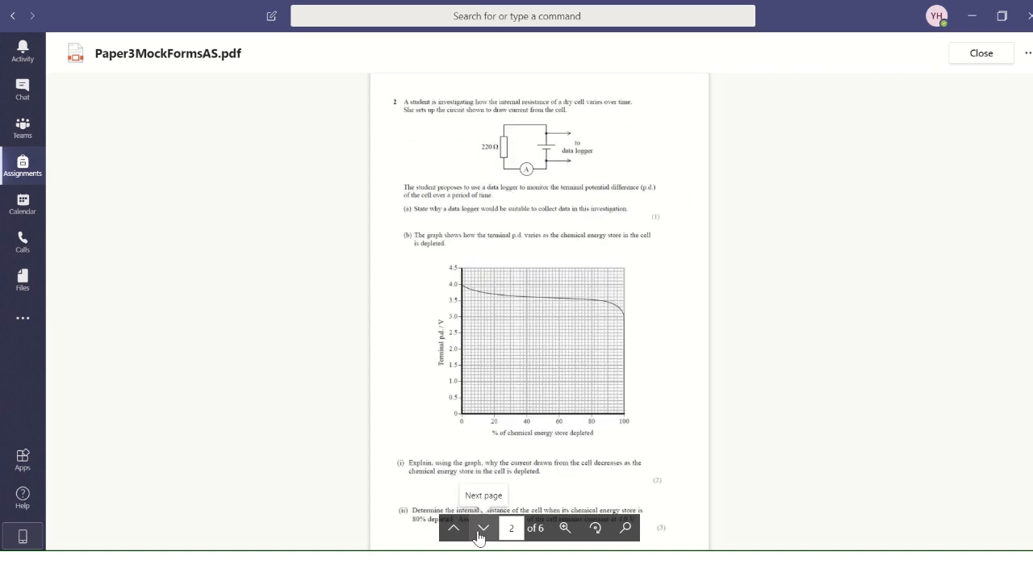
click(483, 529)
click(482, 529)
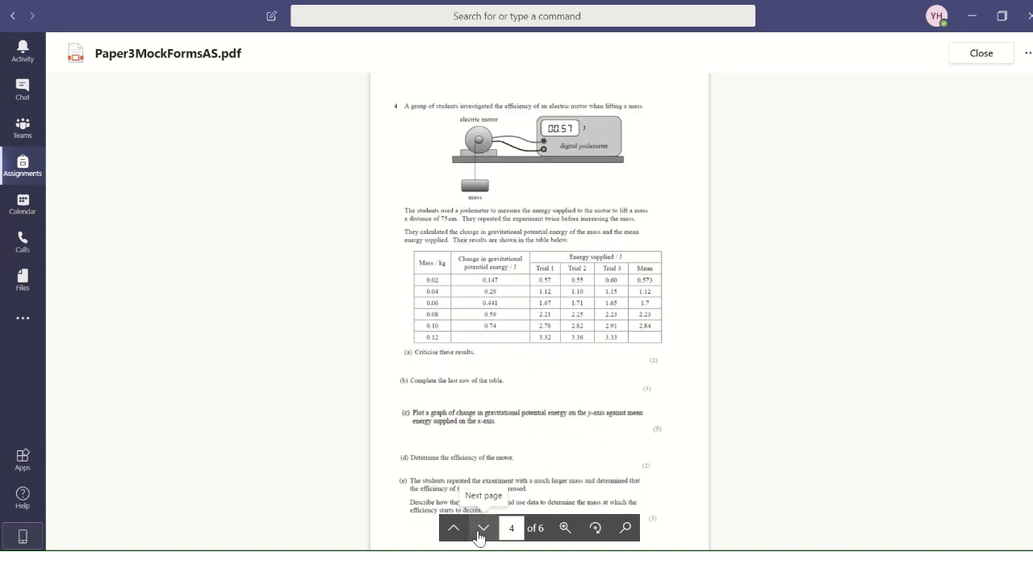
click(483, 529)
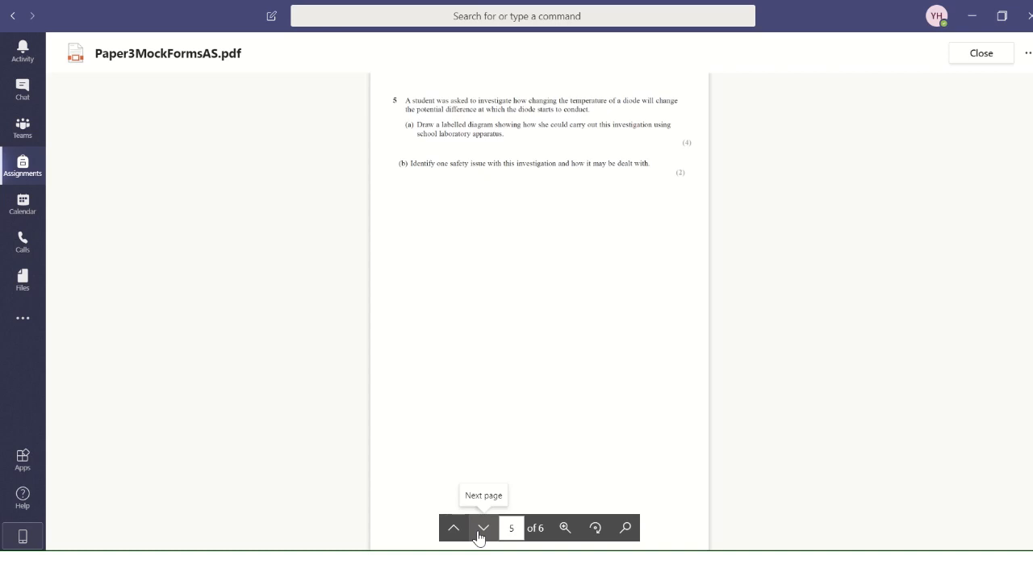
click(459, 533)
click(459, 533)
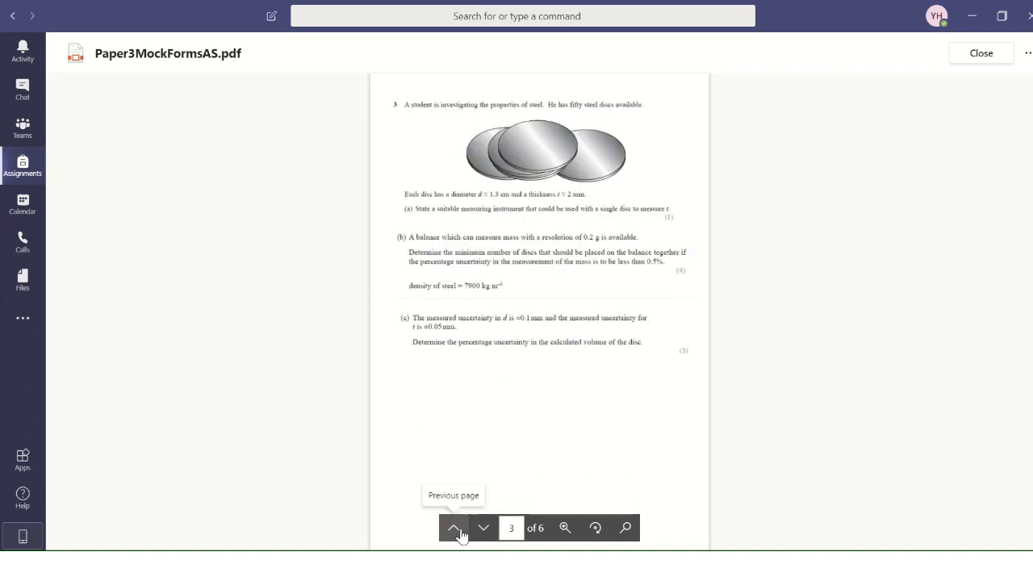
click(459, 533)
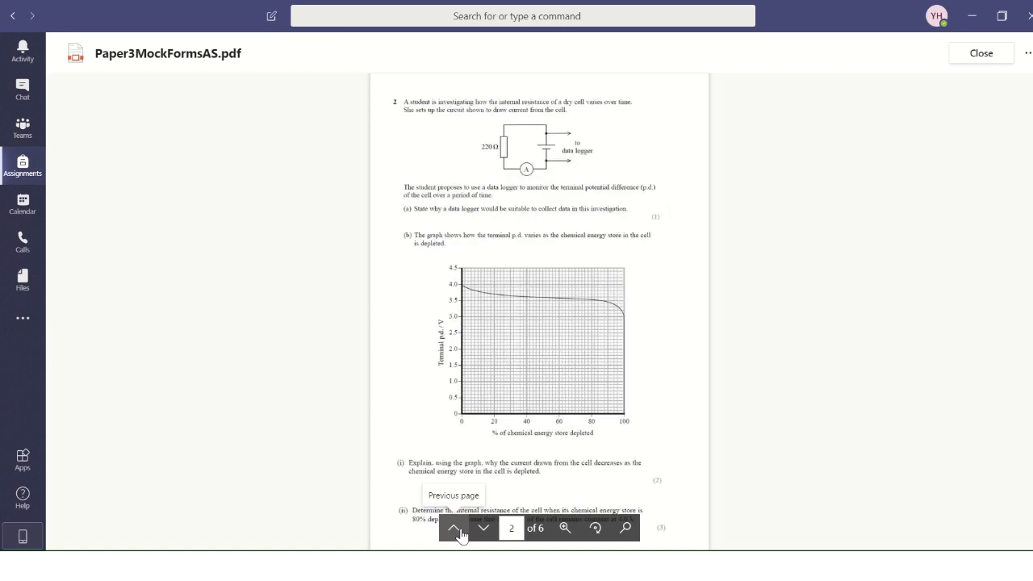
click(460, 534)
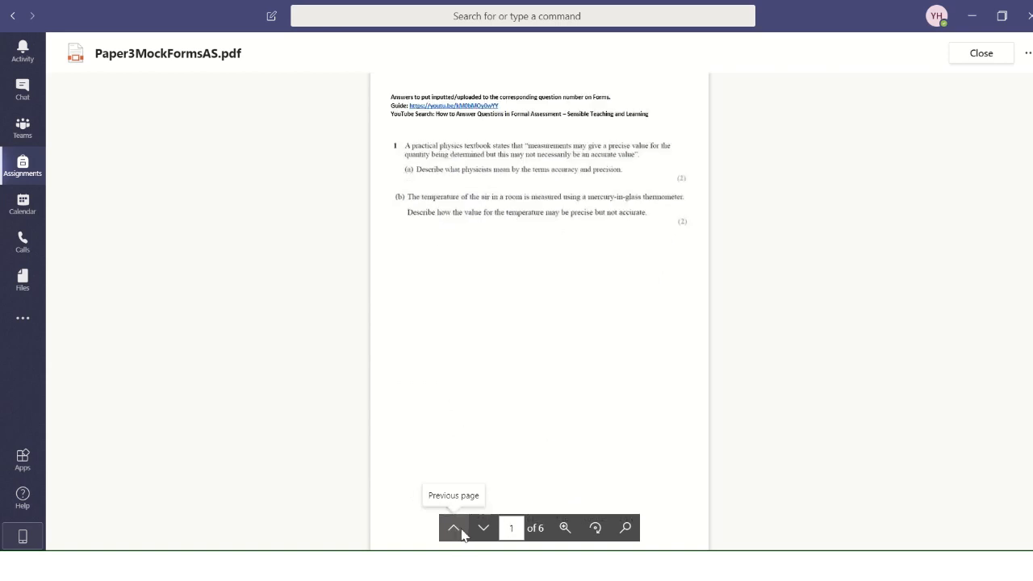
click(965, 63)
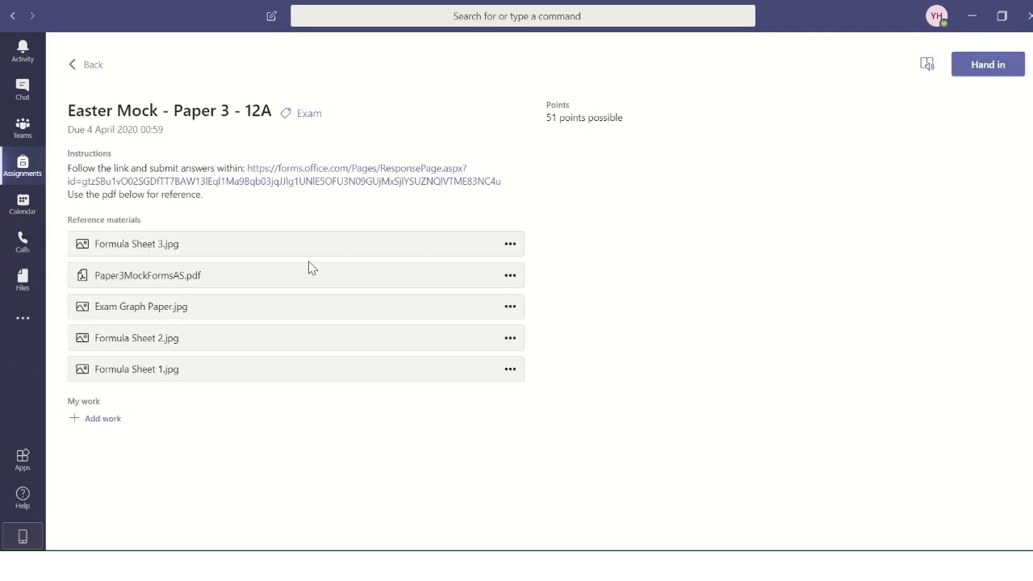
View the reference images Formula Sheet 1.jpg and Exam Graph Paper.jpg, closing each one after viewing
click(253, 377)
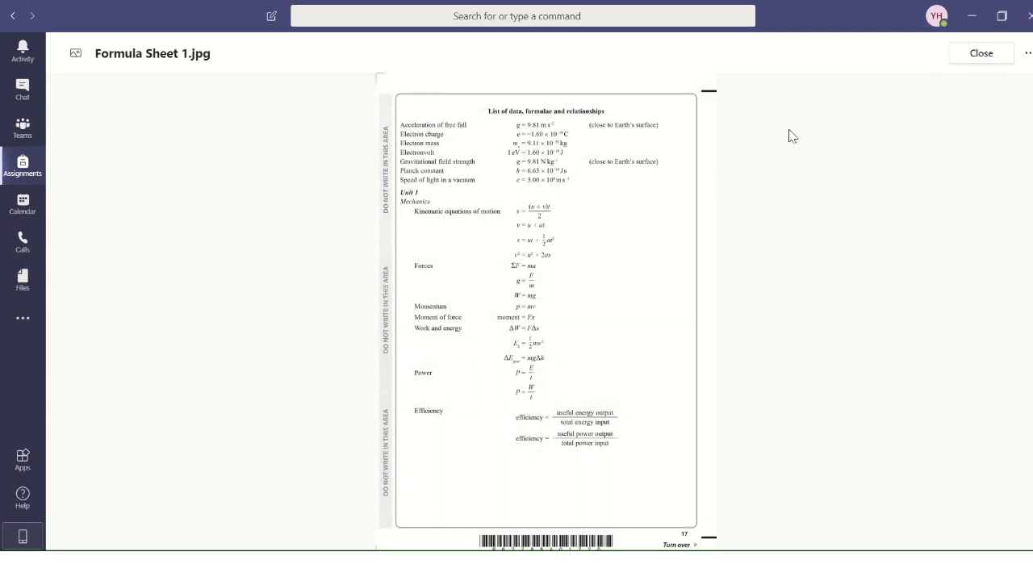
click(966, 61)
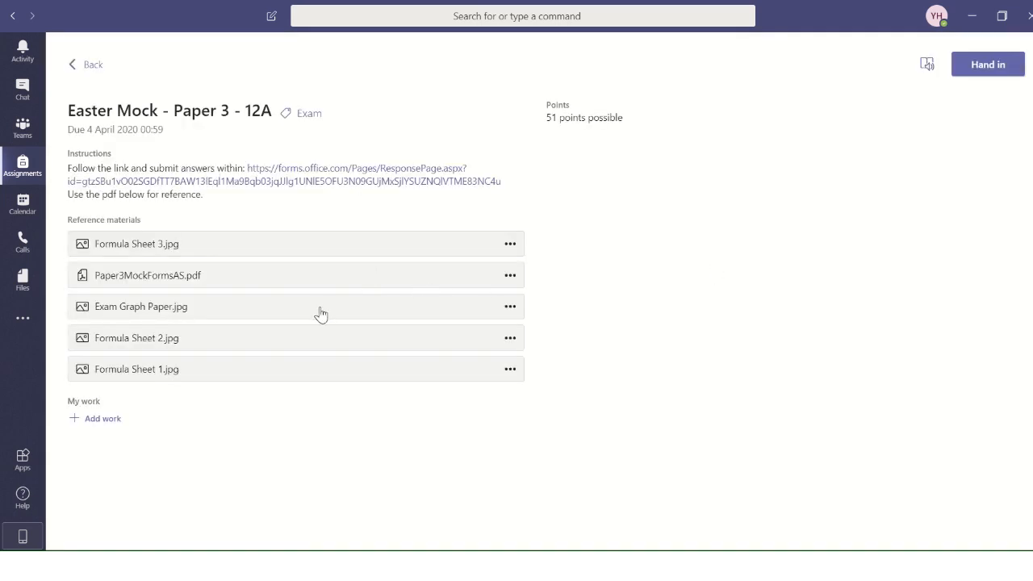
click(321, 313)
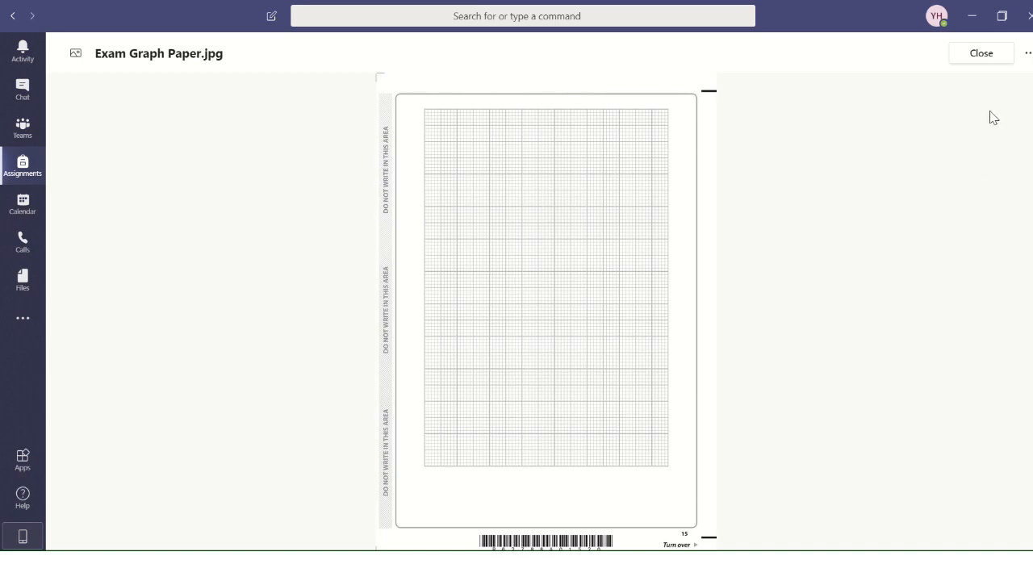
click(979, 69)
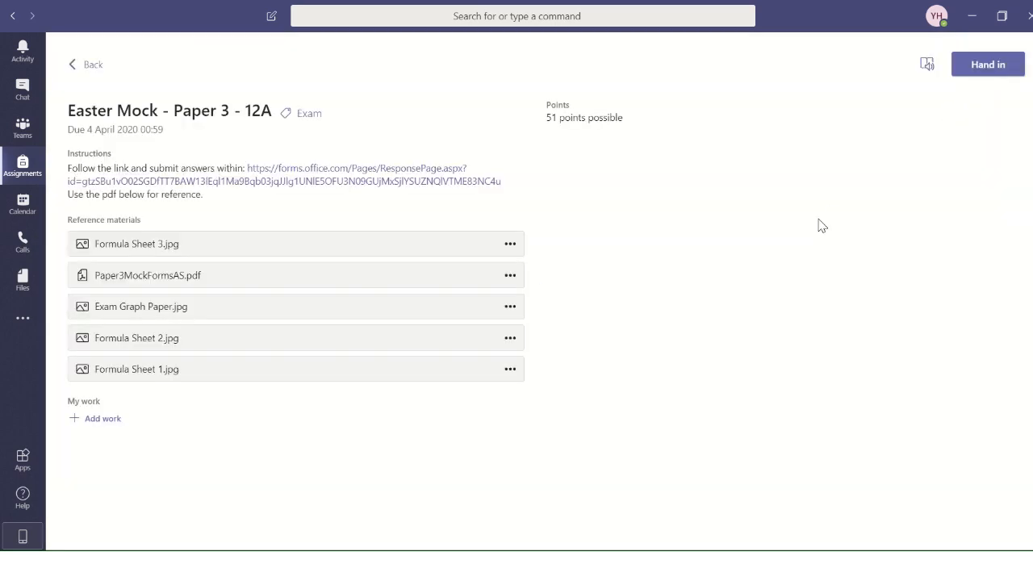
Open the response form linked in the assignment instructions in the browser and close all other browser tabs
click(296, 185)
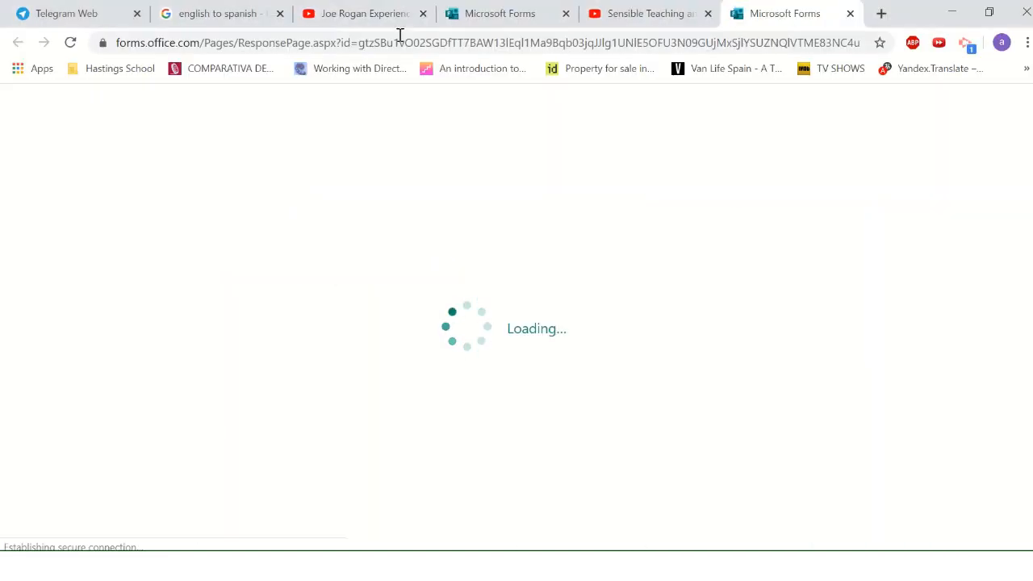
click(423, 14)
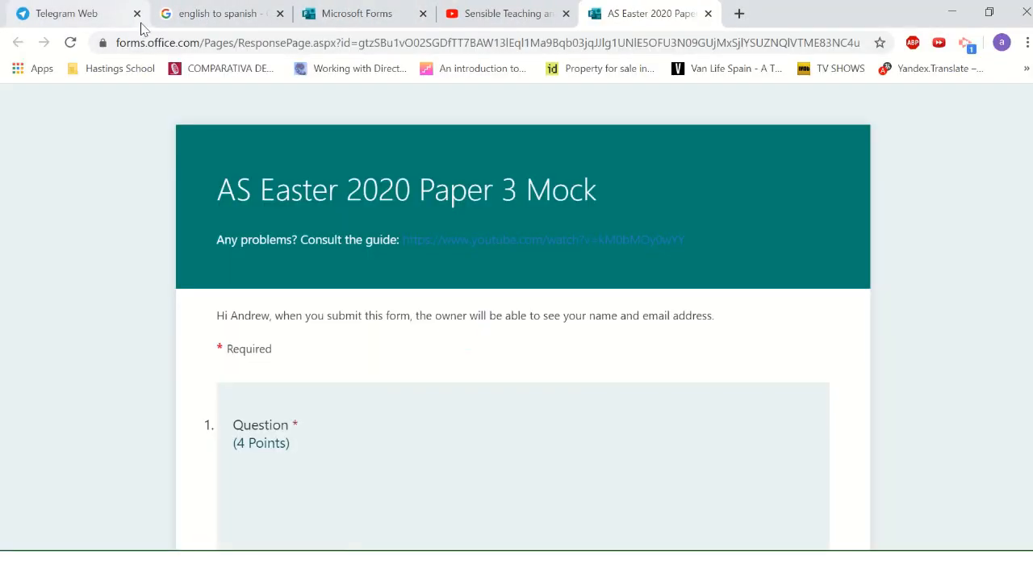
click(137, 13)
click(137, 14)
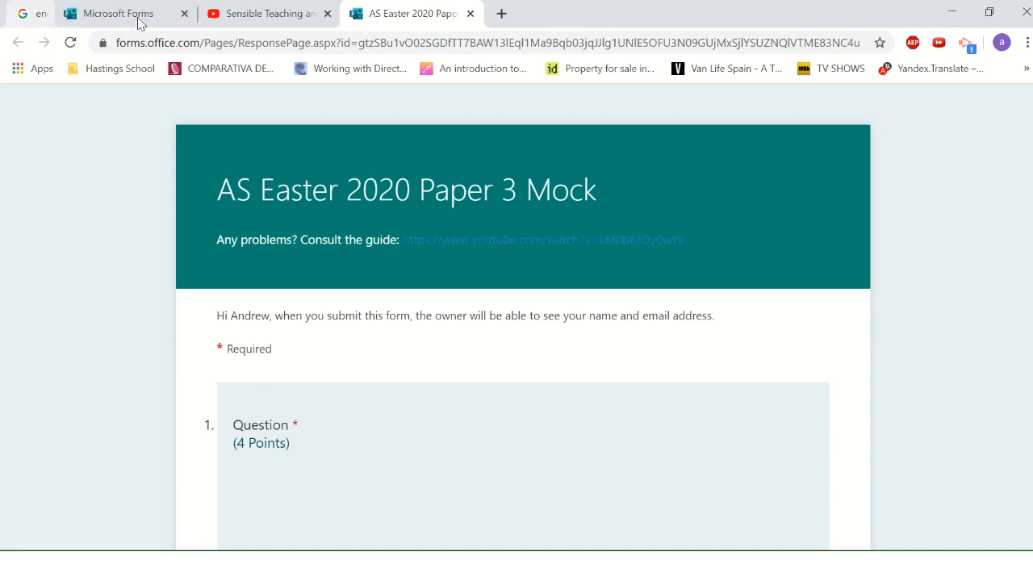
click(137, 13)
click(137, 14)
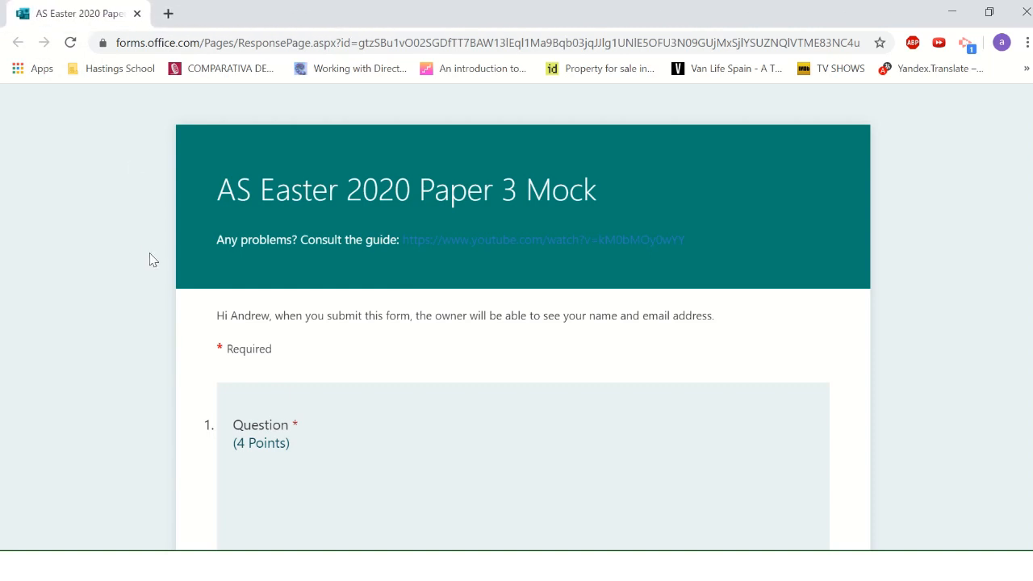
Look at question 1 in the form, switch to Teams to open Paper3MockFormsAS.pdf for comparison, and return to the browser
scroll(150, 260, down, 1)
scroll(149, 260, down, 2)
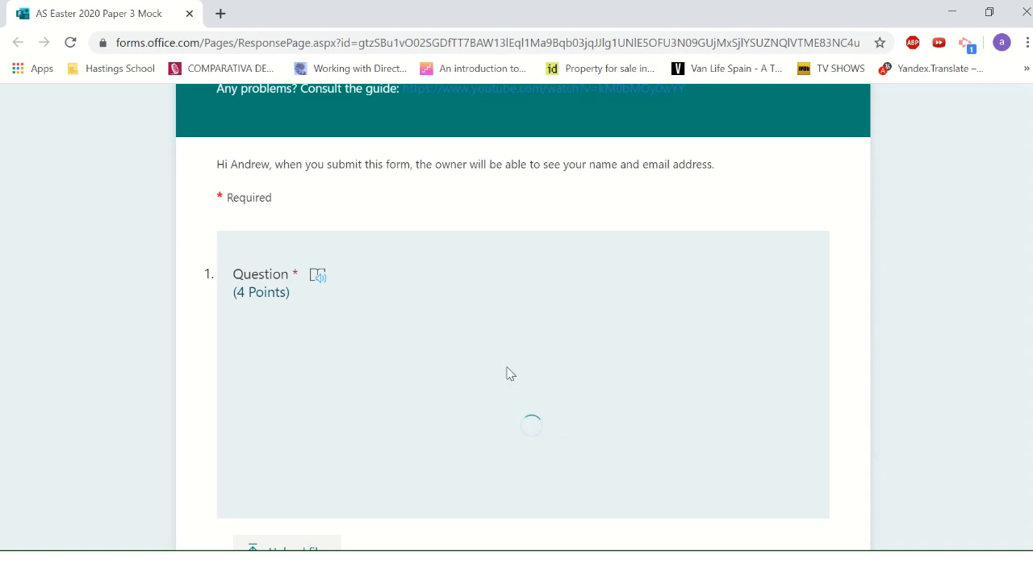
scroll(497, 478, down, 1)
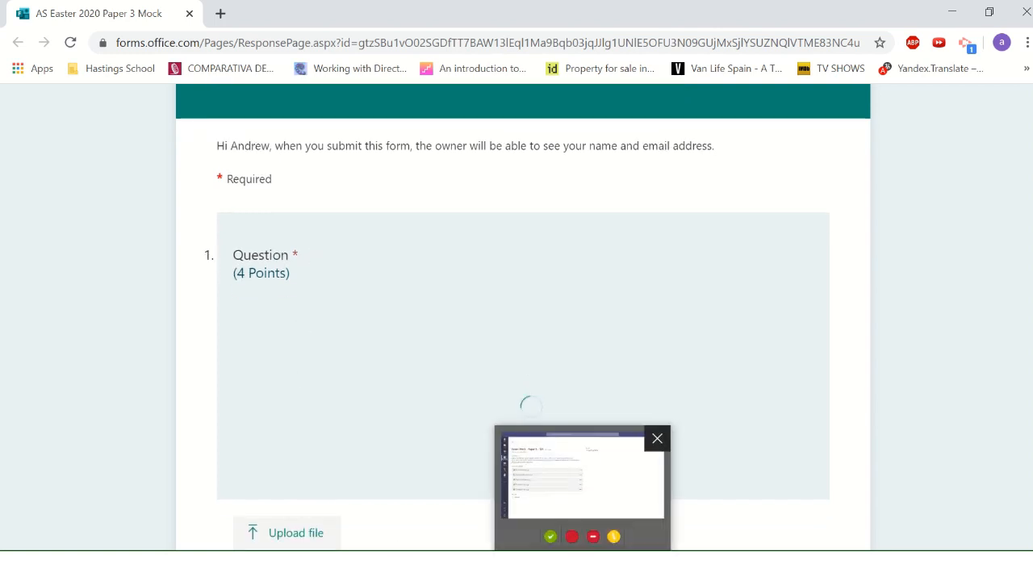
click(583, 566)
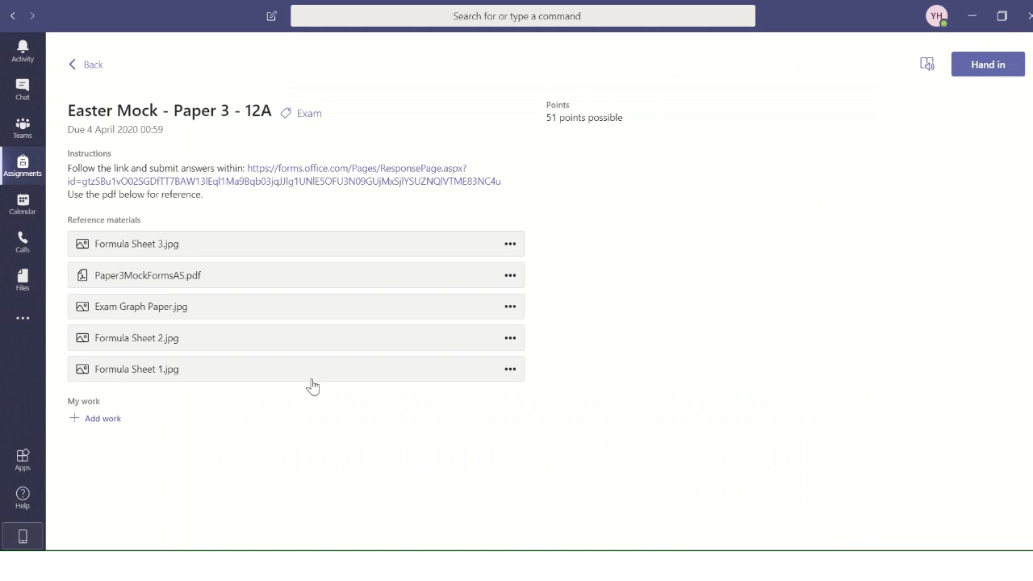
click(259, 279)
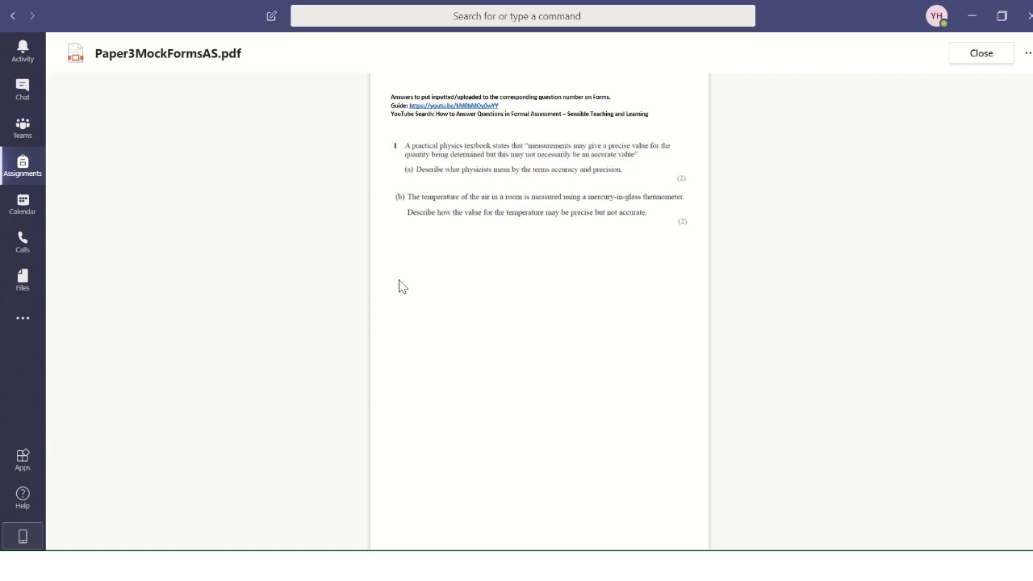
click(319, 566)
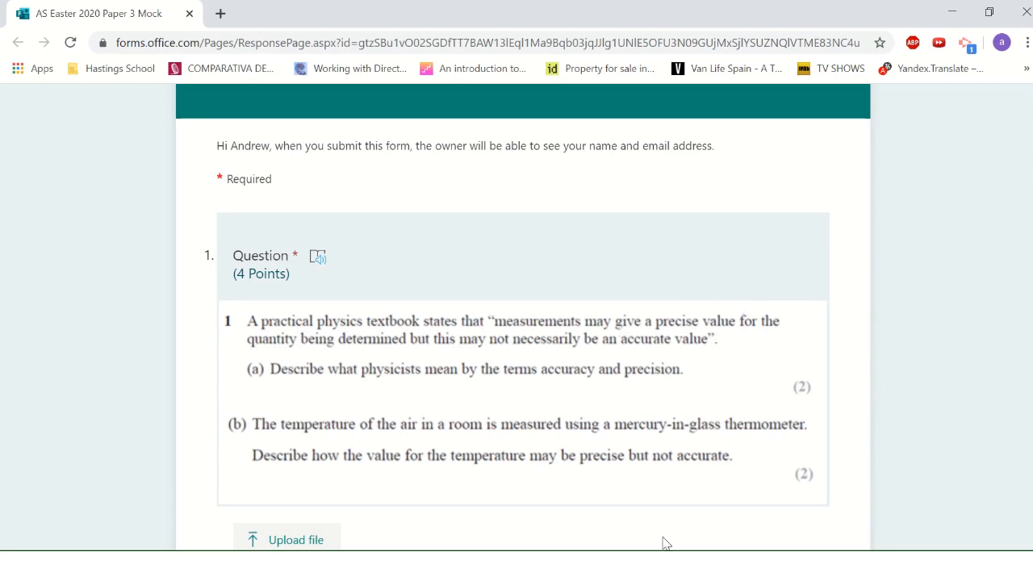
Switch to Teams to check question 2 in the PDF, and go back to the form in the browser
click(663, 565)
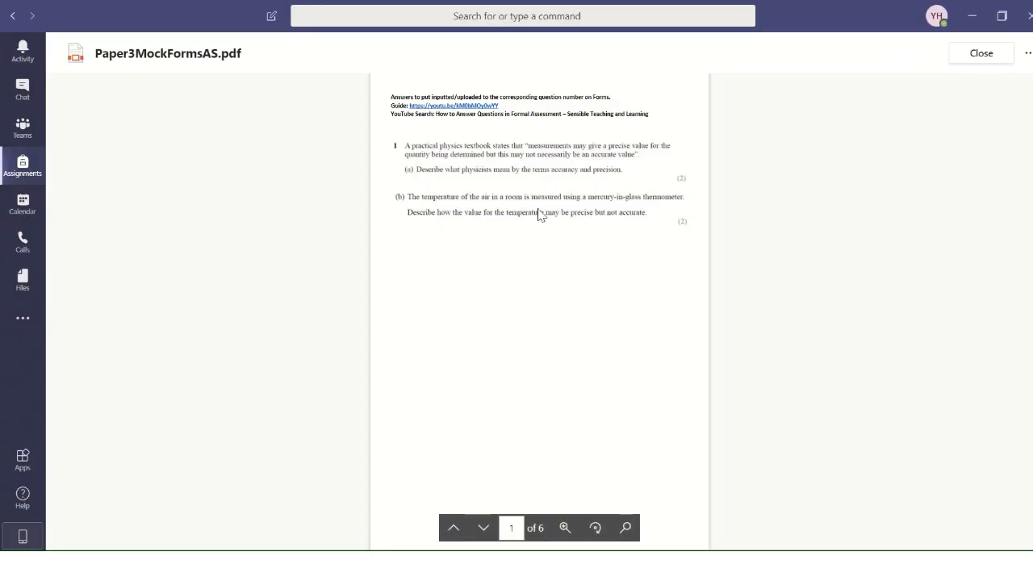
scroll(539, 214, down, 10)
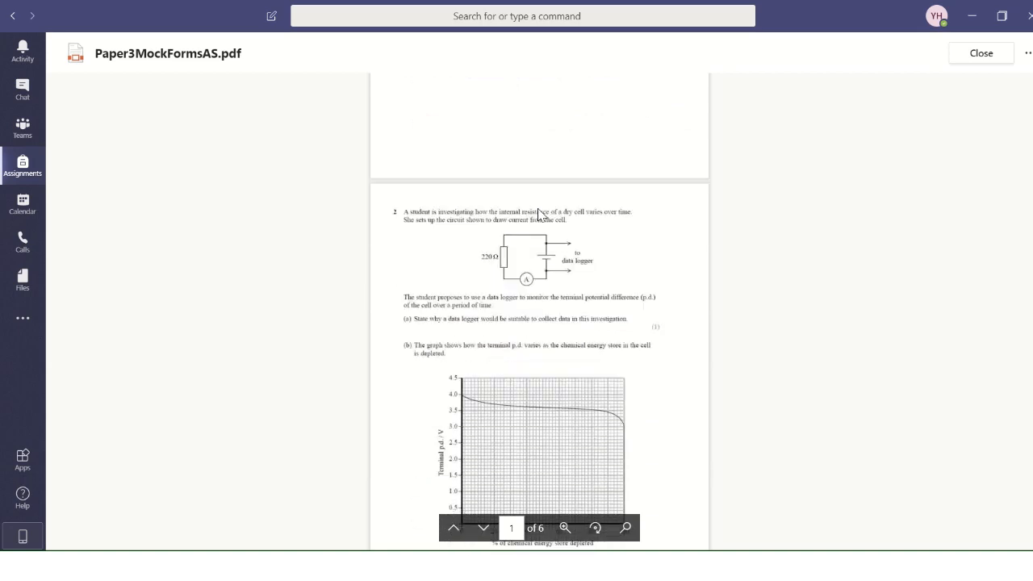
scroll(539, 214, down, 2)
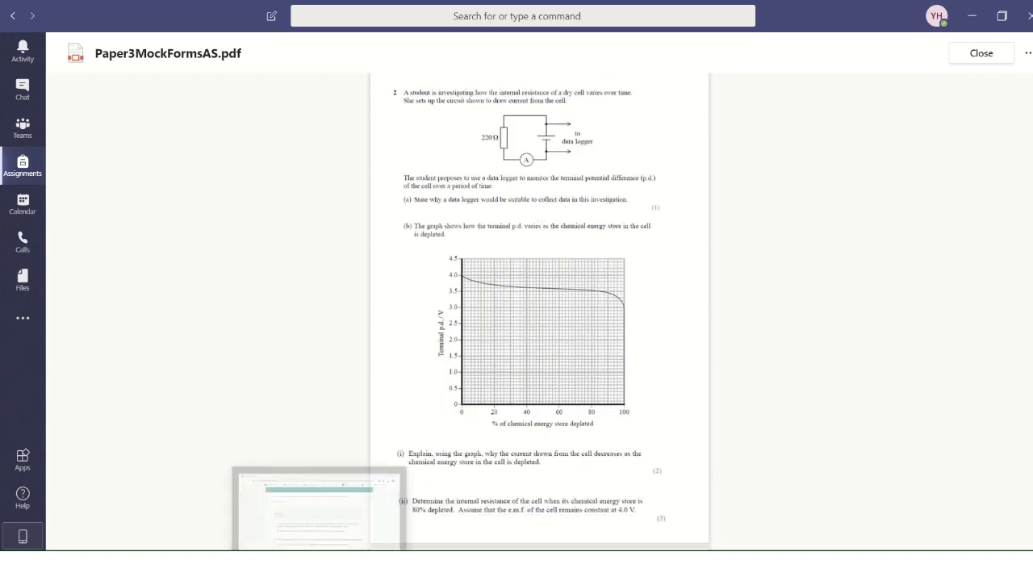
click(319, 565)
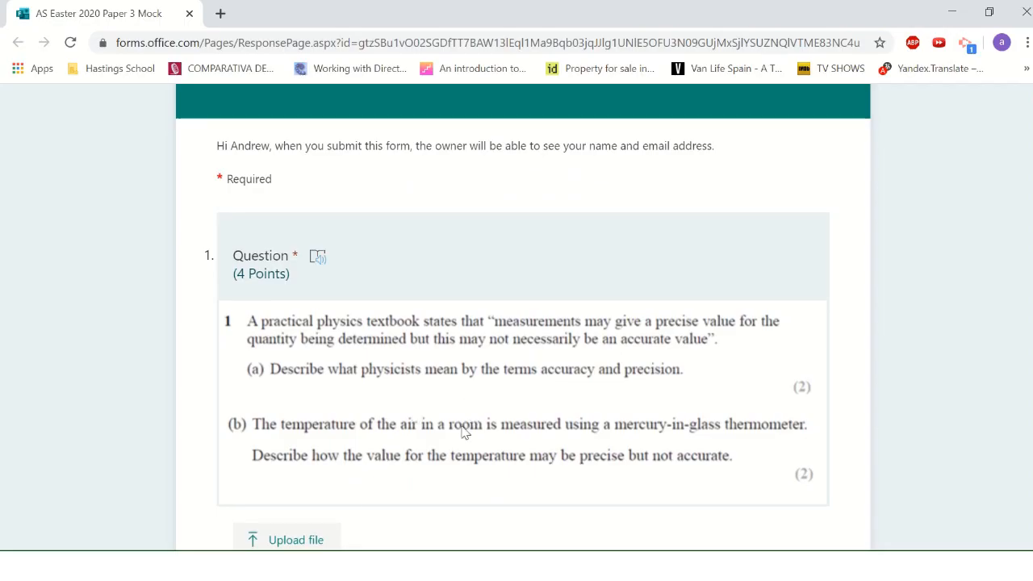
Reload the form and review question 1 with its file upload requirements through to question 2
click(70, 43)
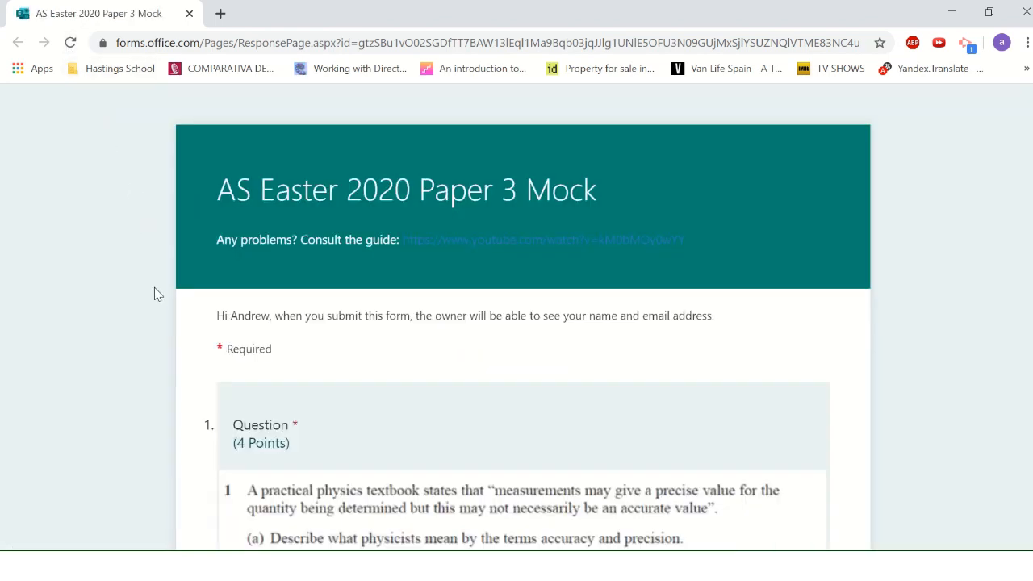
scroll(154, 293, down, 1)
scroll(155, 294, down, 2)
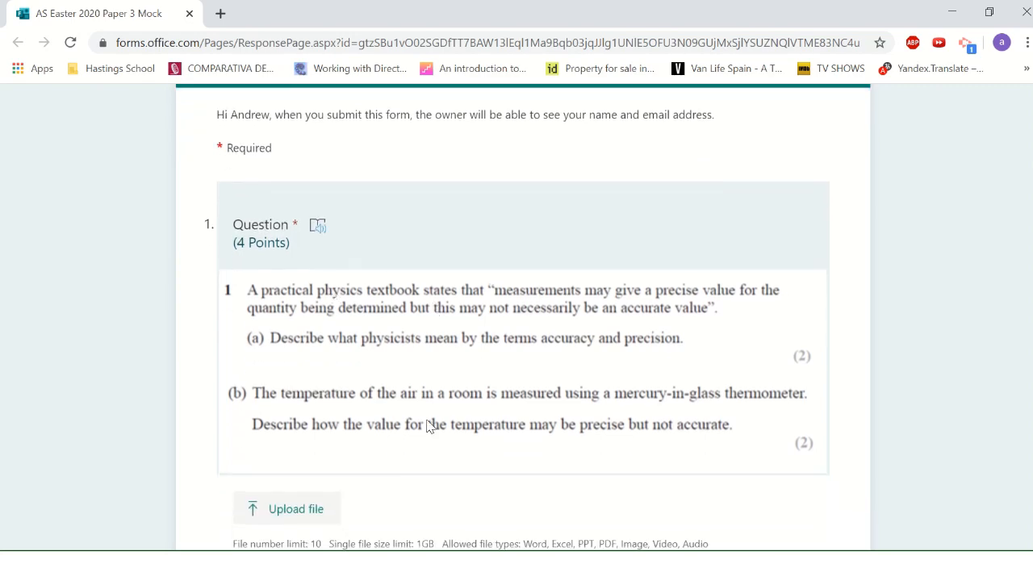
scroll(339, 396, down, 4)
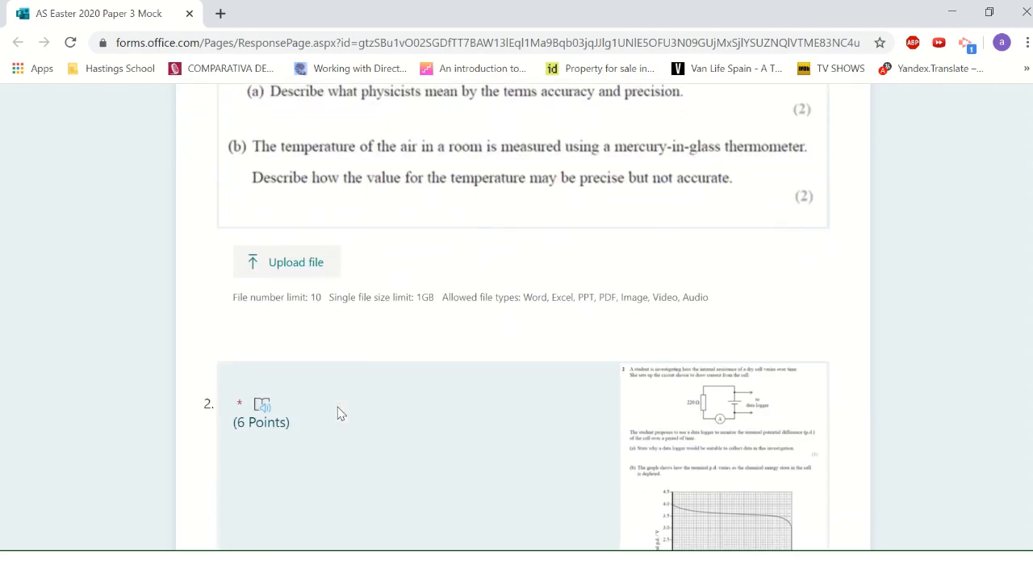
Switch to Teams to read question 2 in Paper3MockFormsAS.pdf enlarged to 150%, and return to the form in the browser
scroll(633, 406, down, 2)
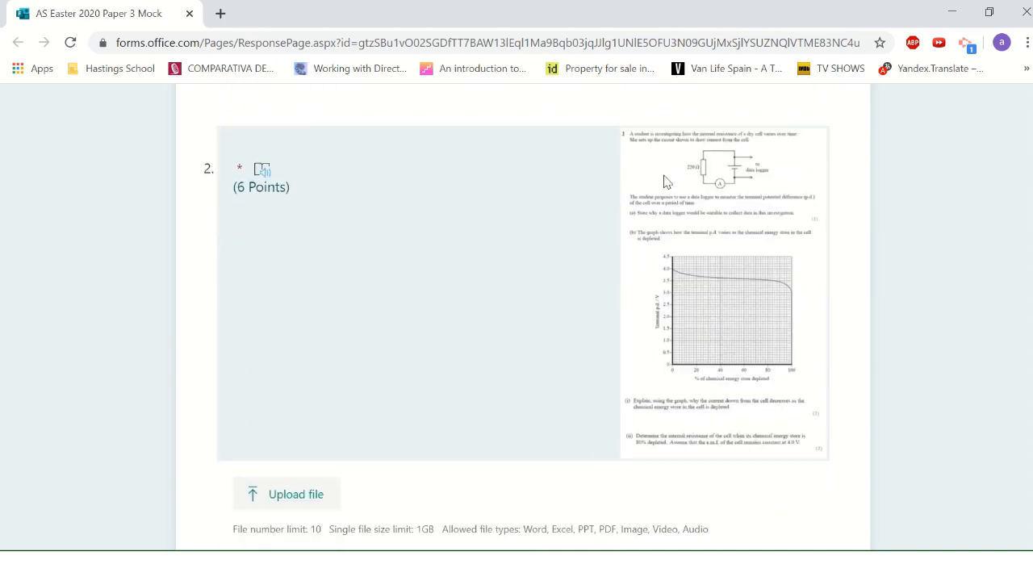
click(476, 567)
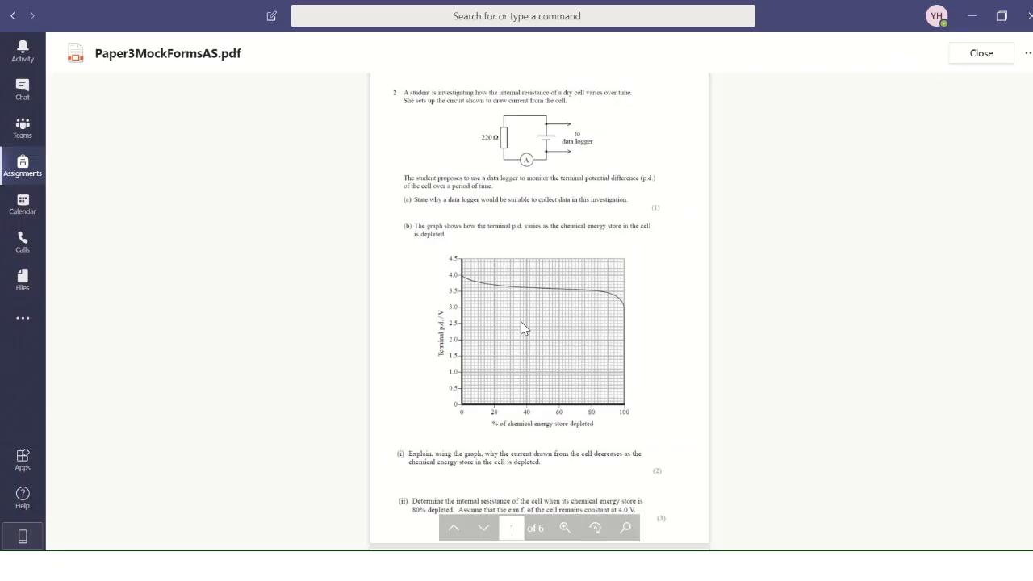
click(566, 525)
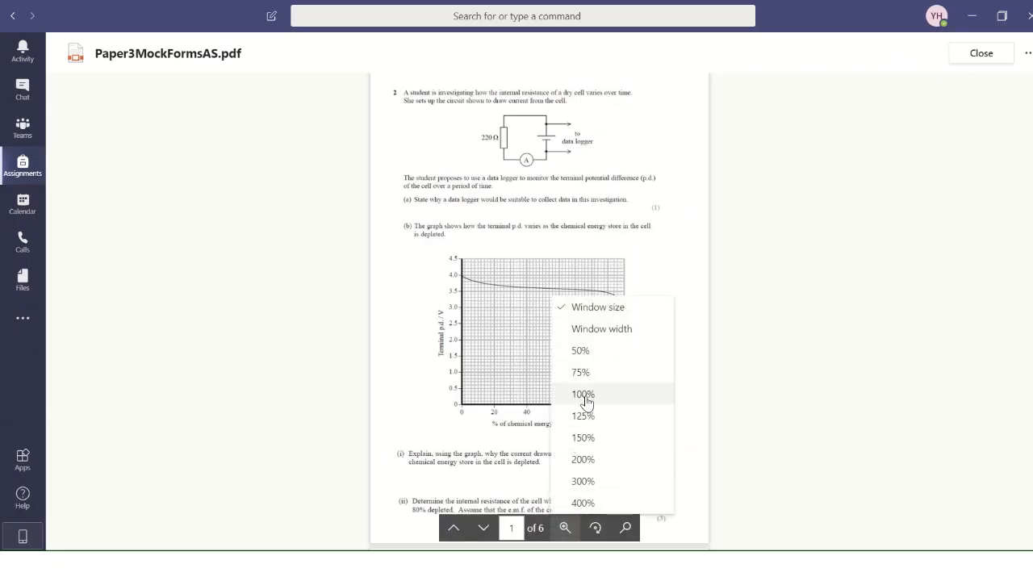
click(580, 438)
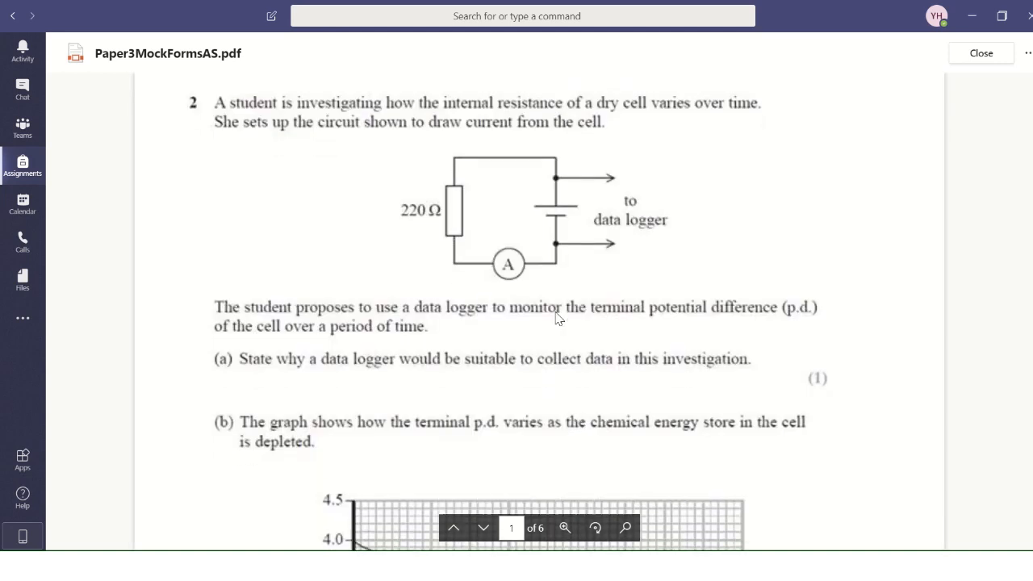
scroll(556, 317, down, 3)
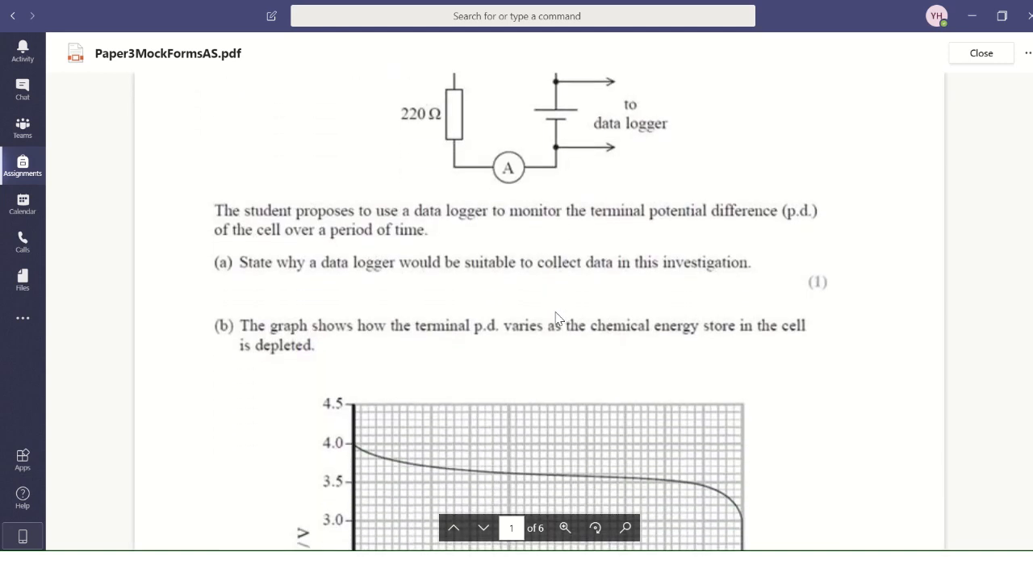
click(320, 566)
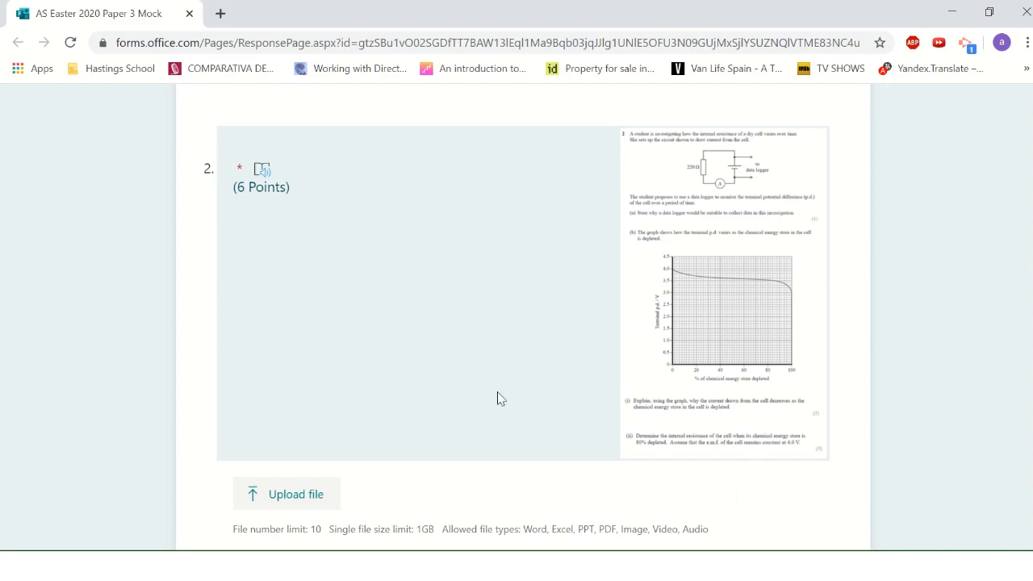
Look through questions 3 and 4 in the form, and go back to question 1 and its file upload area
scroll(480, 375, down, 5)
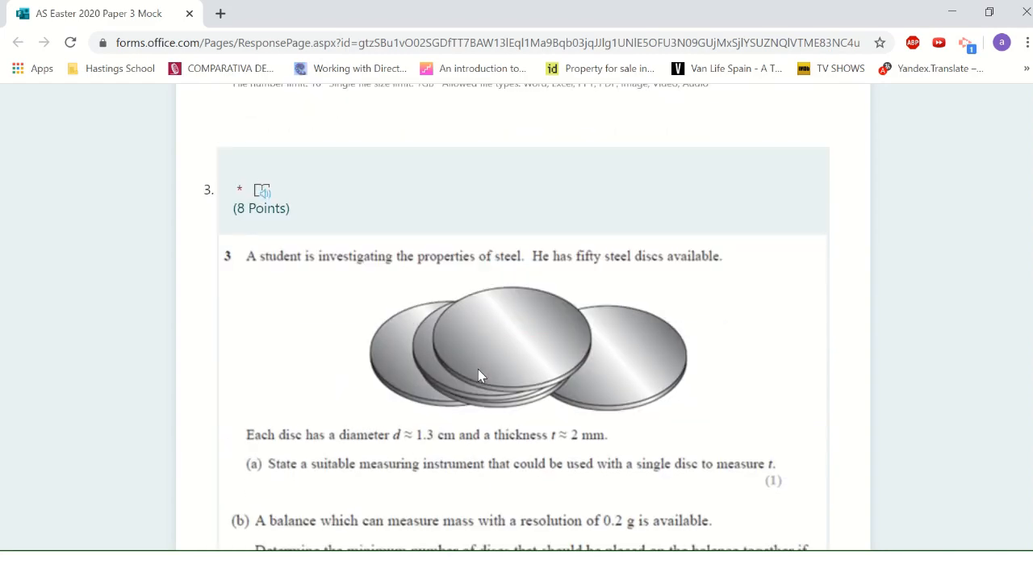
scroll(479, 375, down, 9)
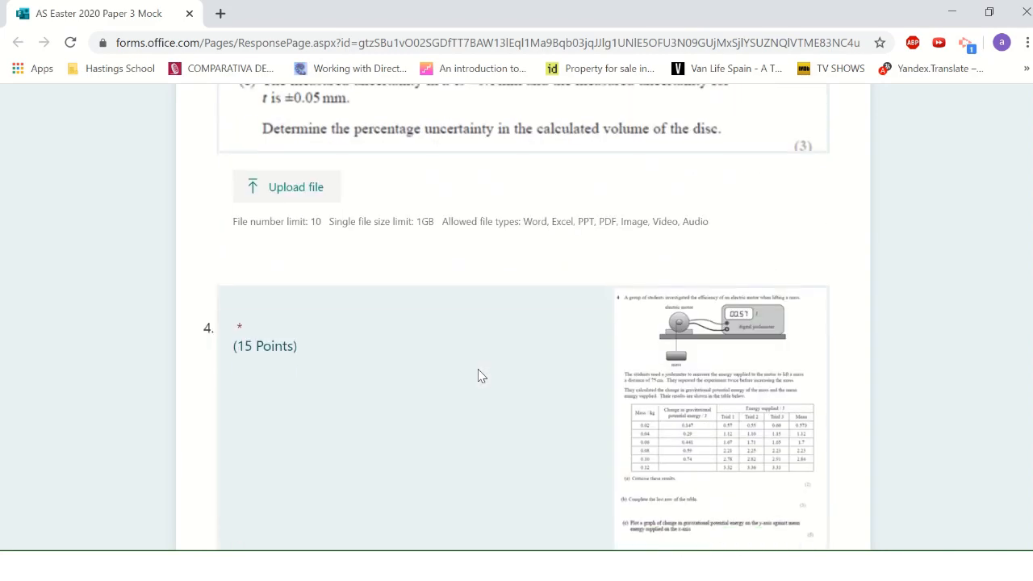
scroll(479, 375, up, 14)
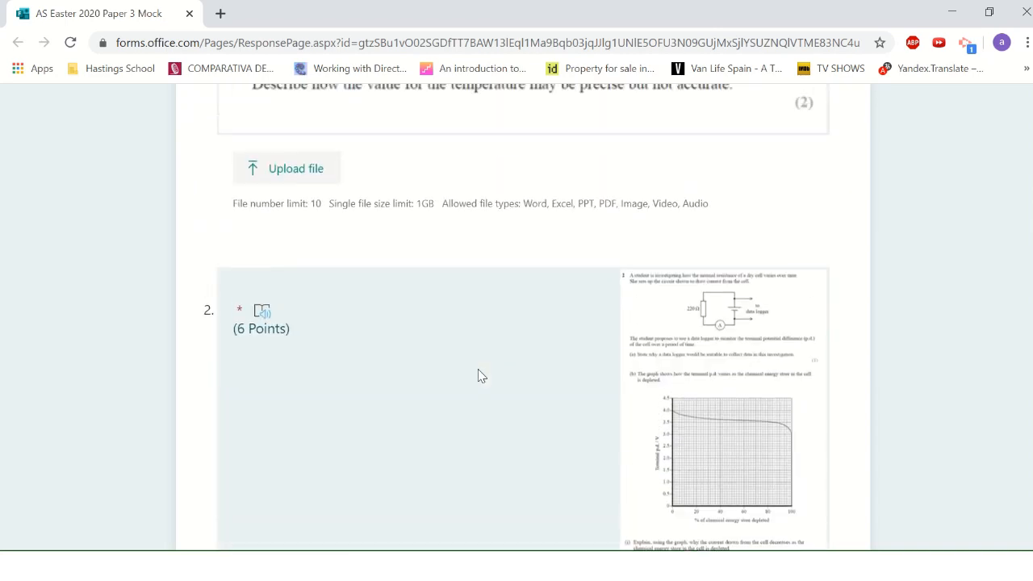
scroll(479, 375, up, 6)
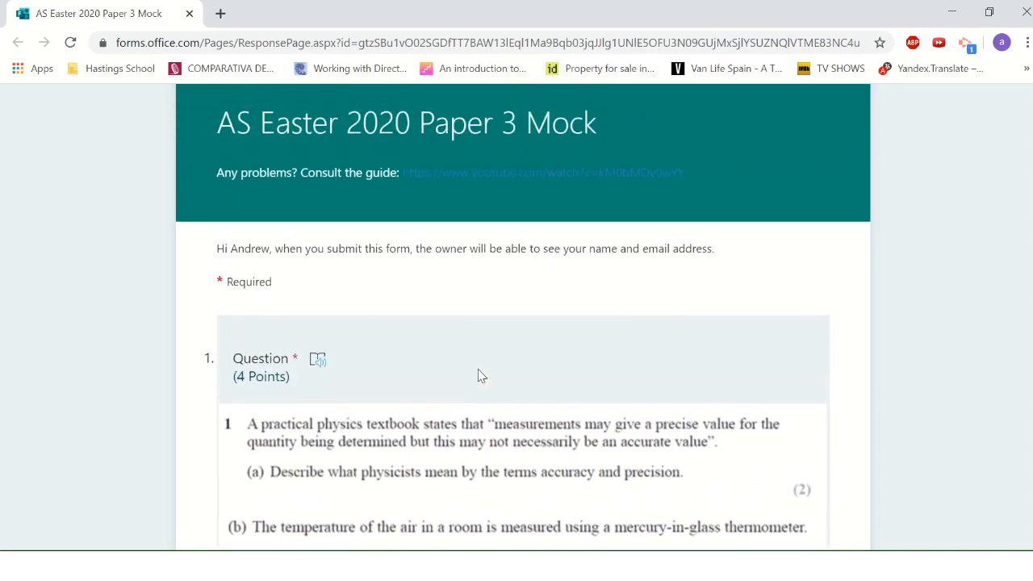
scroll(480, 376, down, 3)
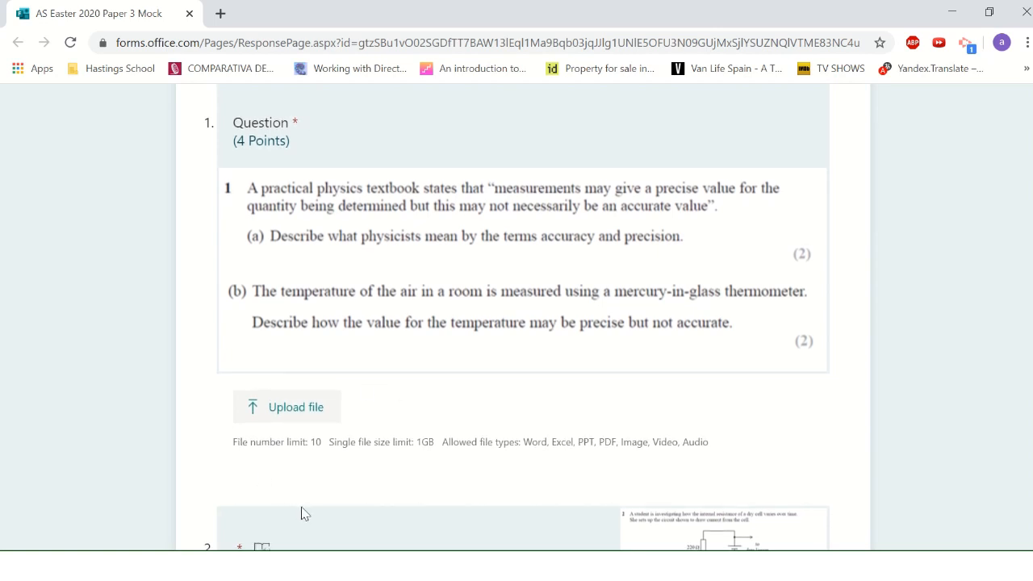
scroll(445, 315, up, 1)
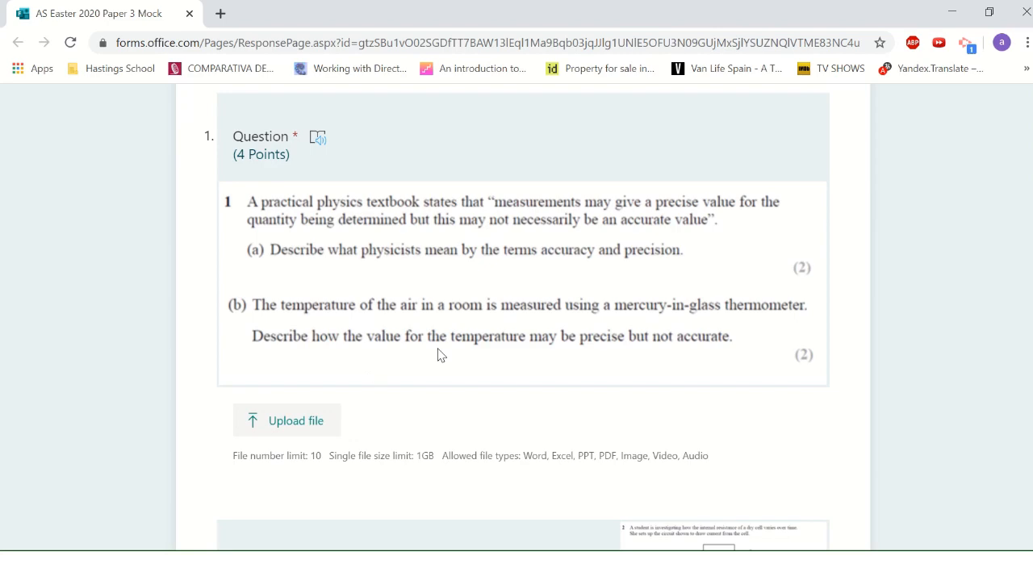
Check the PDF in Teams once more, and return to the form to review its introduction and question 1
mouse_move(505, 7)
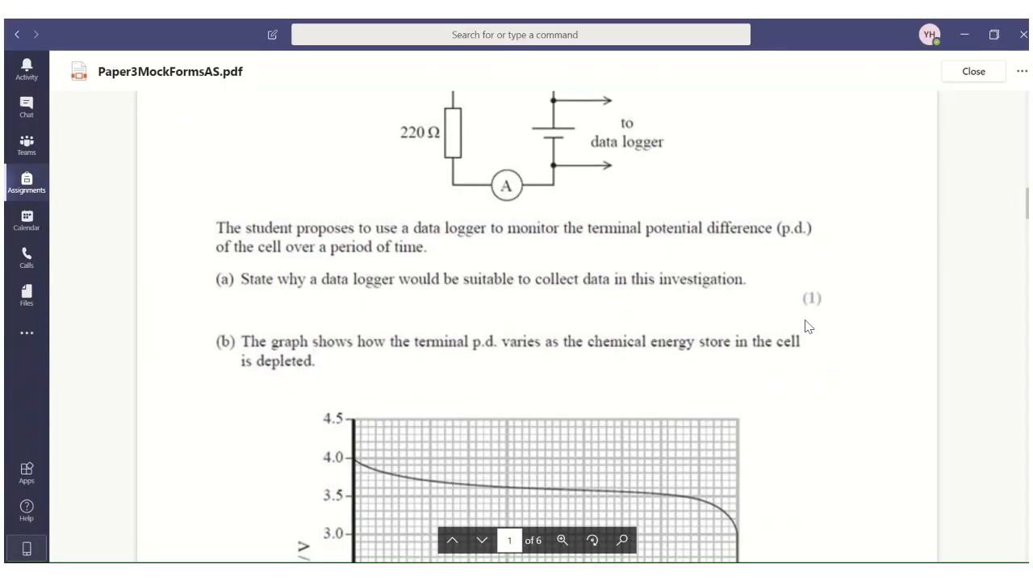
scroll(802, 323, up, 6)
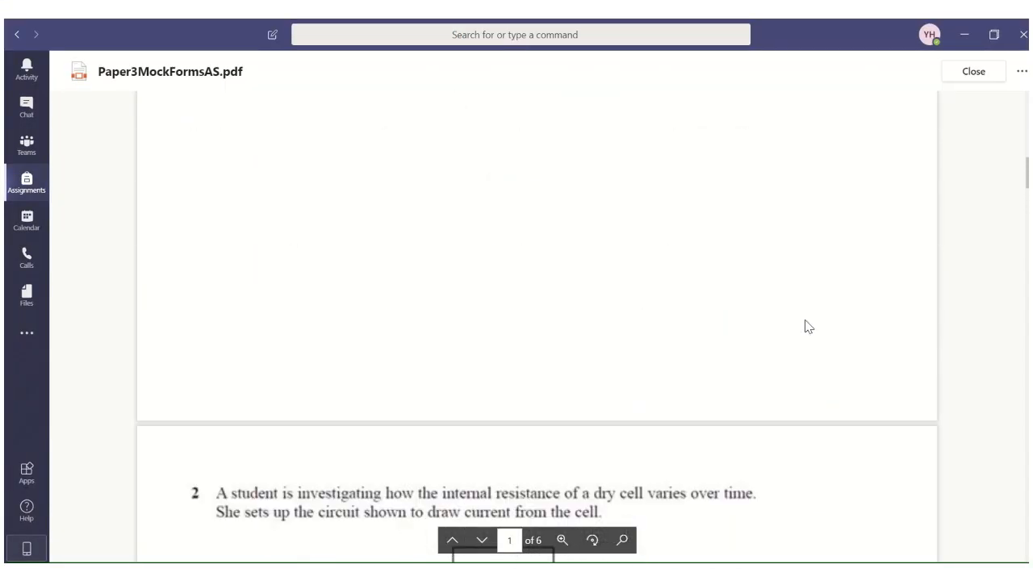
scroll(807, 326, down, 1)
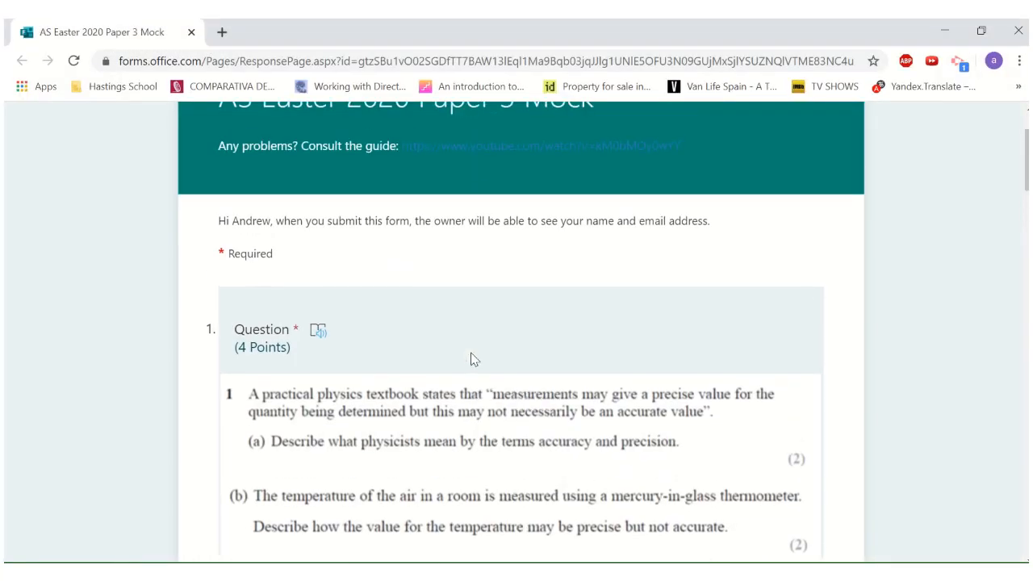
scroll(473, 360, up, 2)
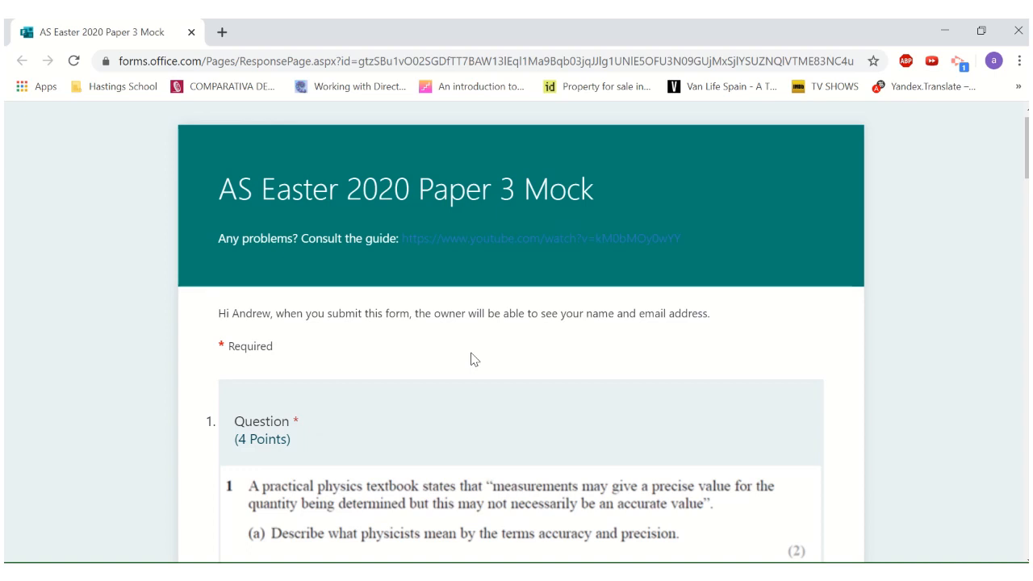
scroll(473, 359, down, 2)
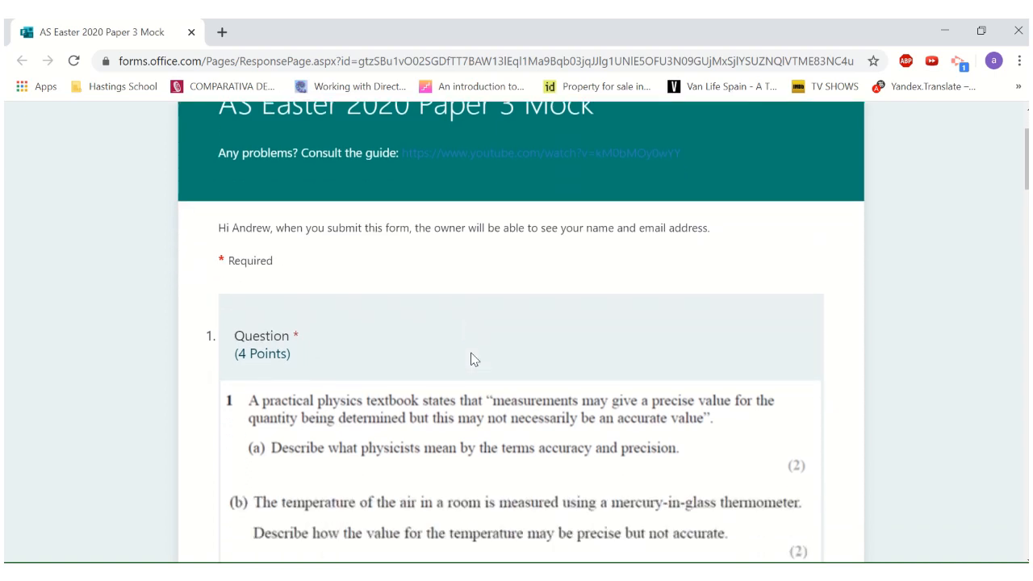
scroll(474, 359, down, 1)
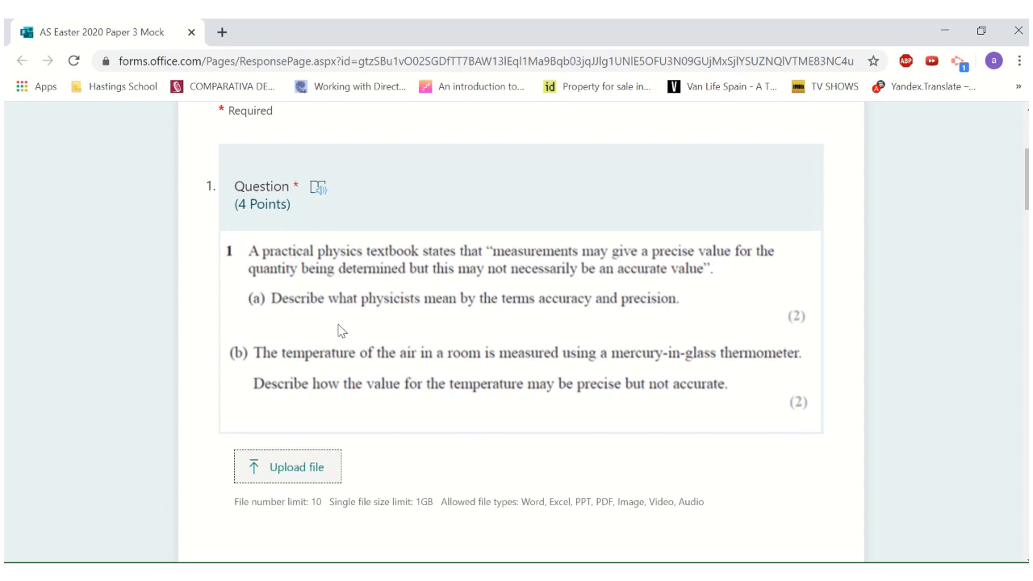
scroll(575, 228, up, 1)
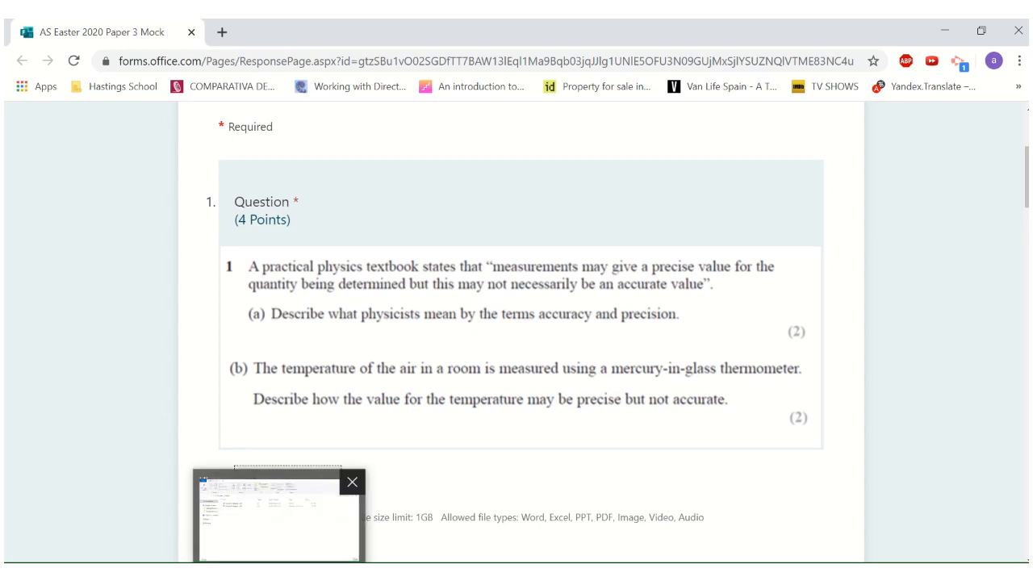
Switch to the "Answers, Examples" folder in File Explorer and open the image Question 1 Answer - ATG
click(279, 572)
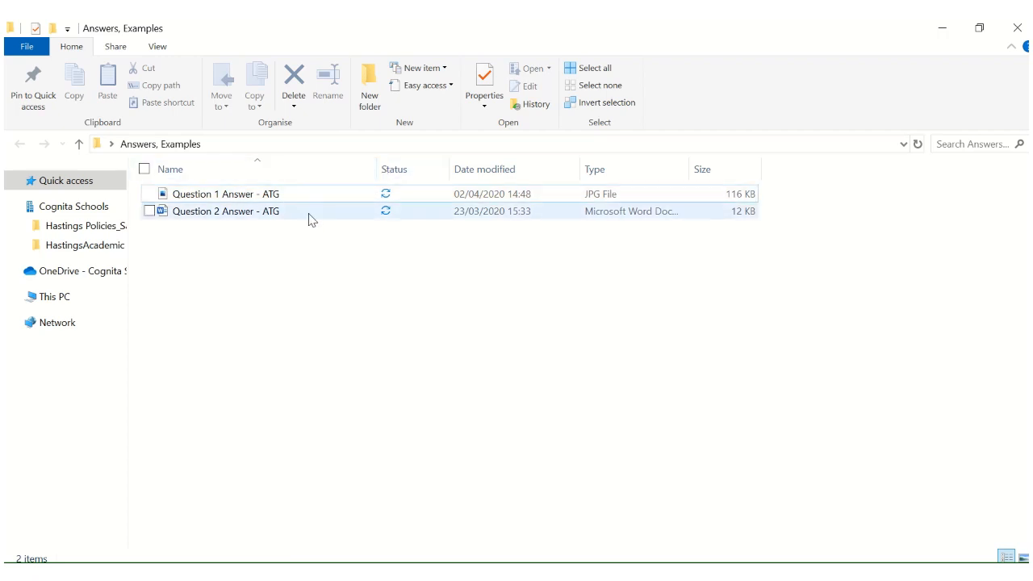
mouse_move(320, 213)
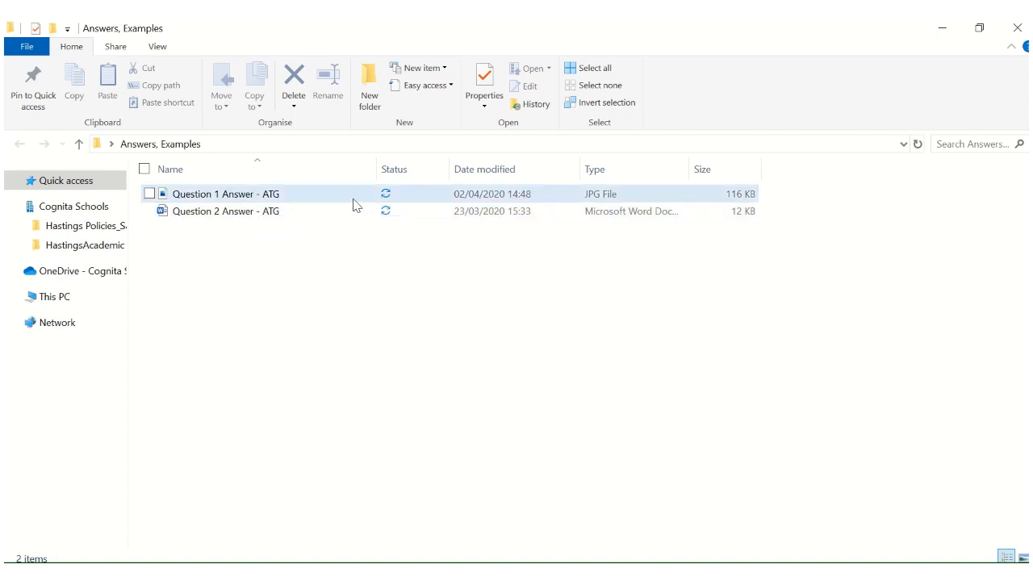
mouse_move(354, 205)
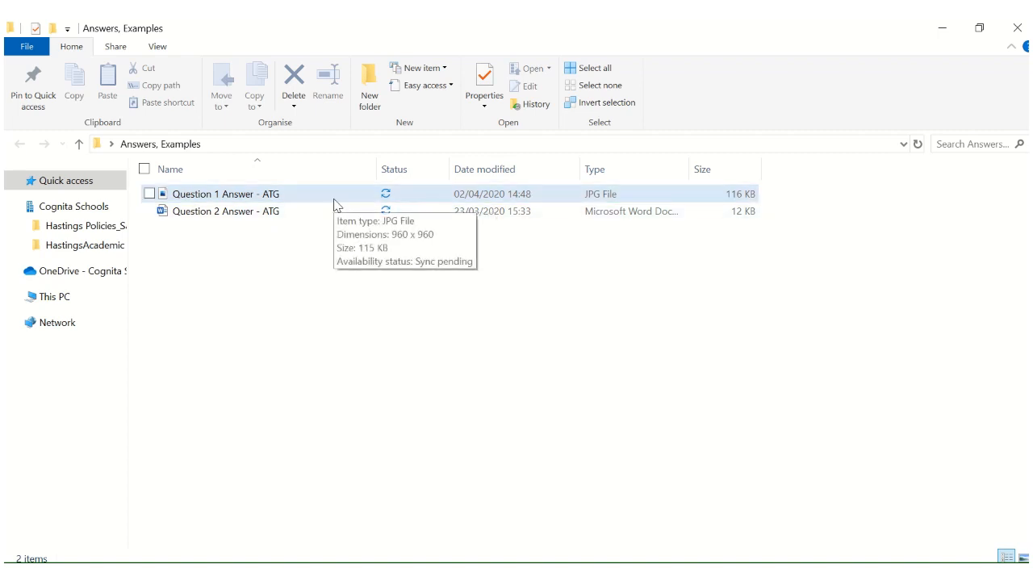
double_click(338, 205)
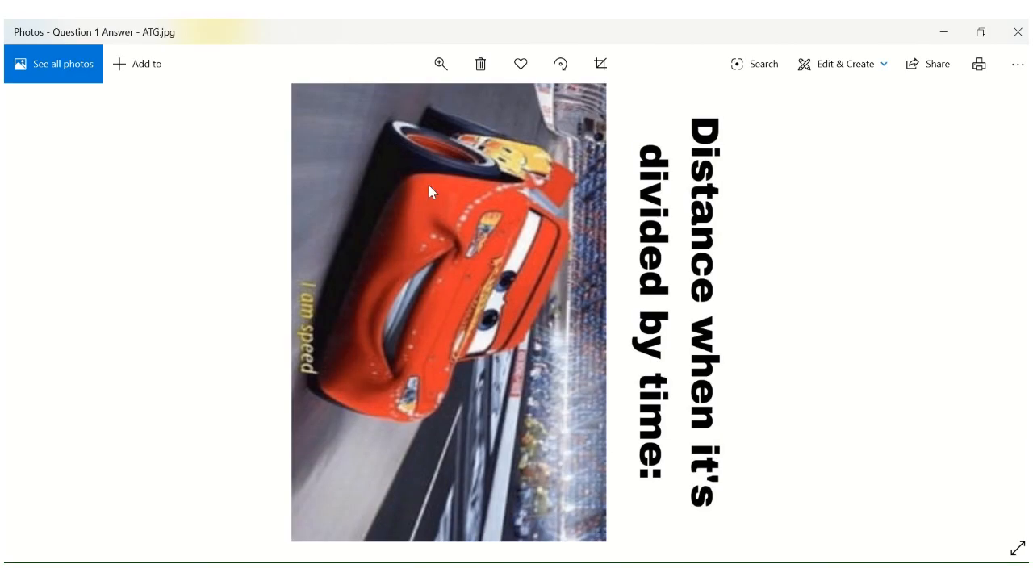
Rotate the Question 1 answer image until its text is upright, and close the photo viewer
click(558, 64)
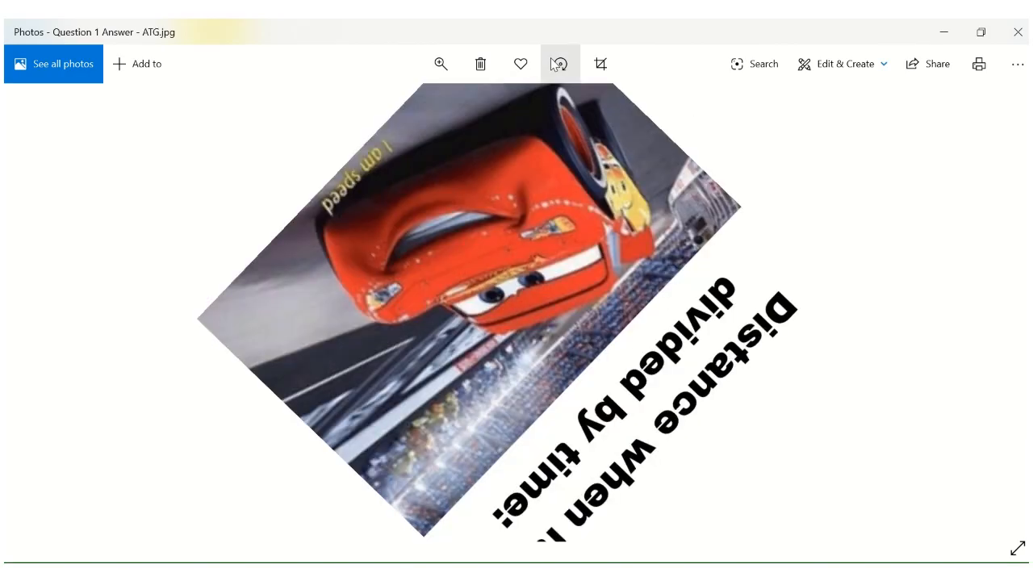
click(558, 65)
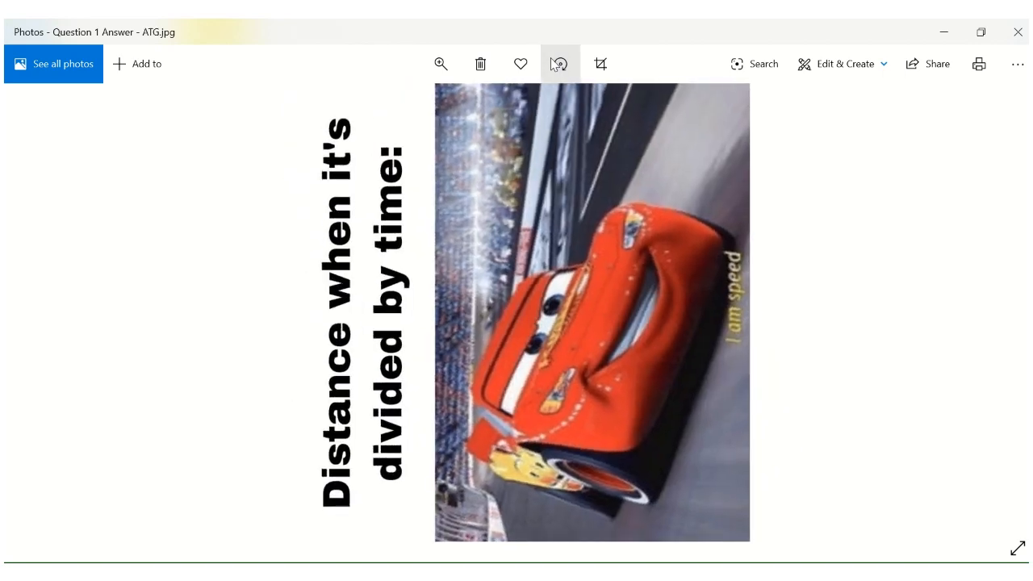
click(556, 65)
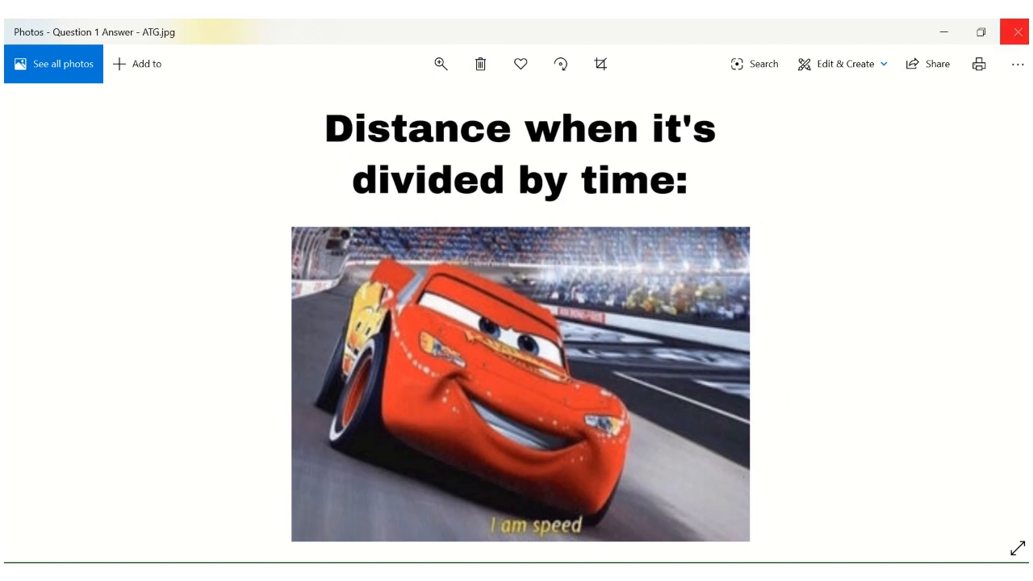
click(1025, 44)
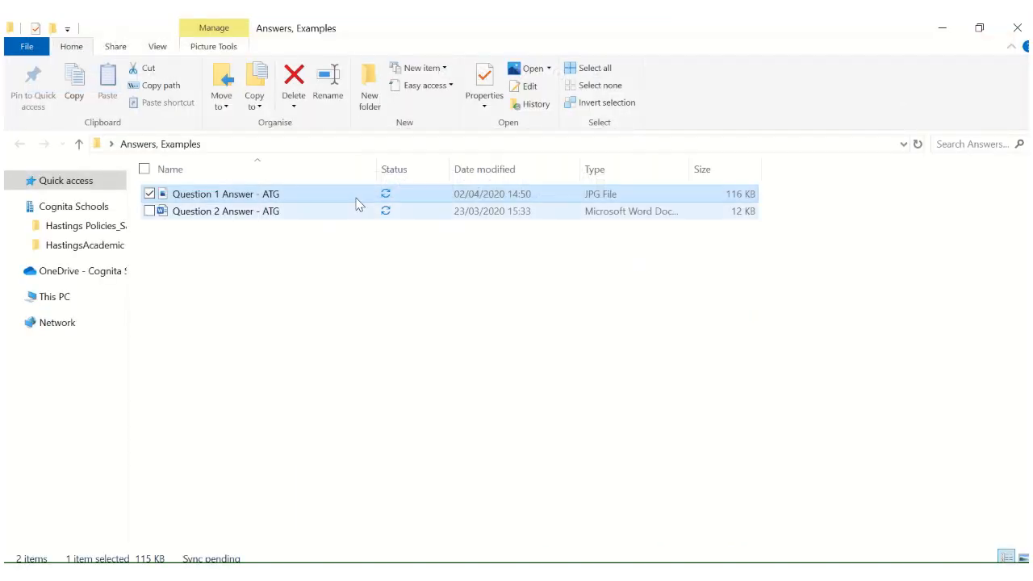
right_click(209, 196)
click(303, 251)
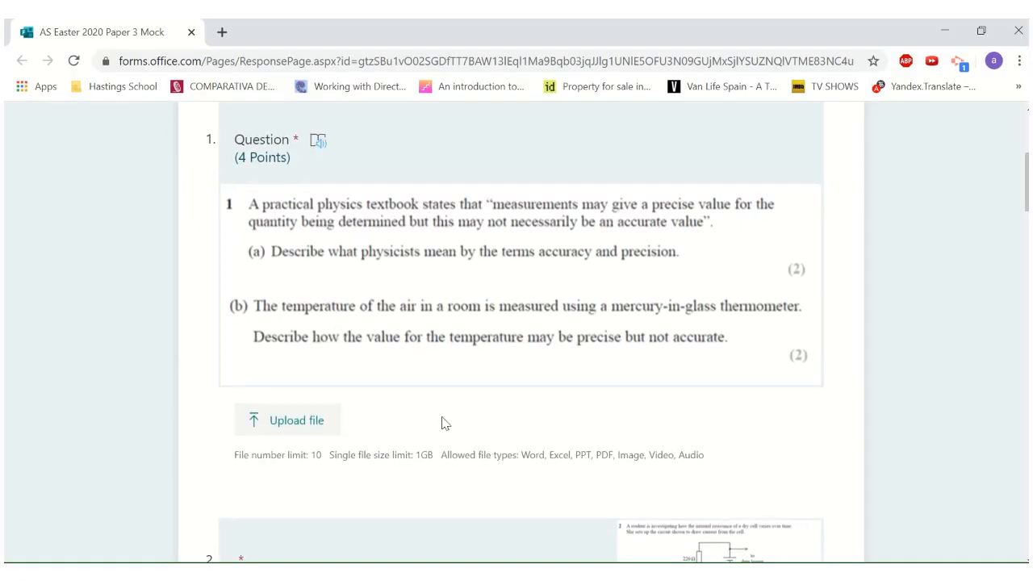
click(268, 428)
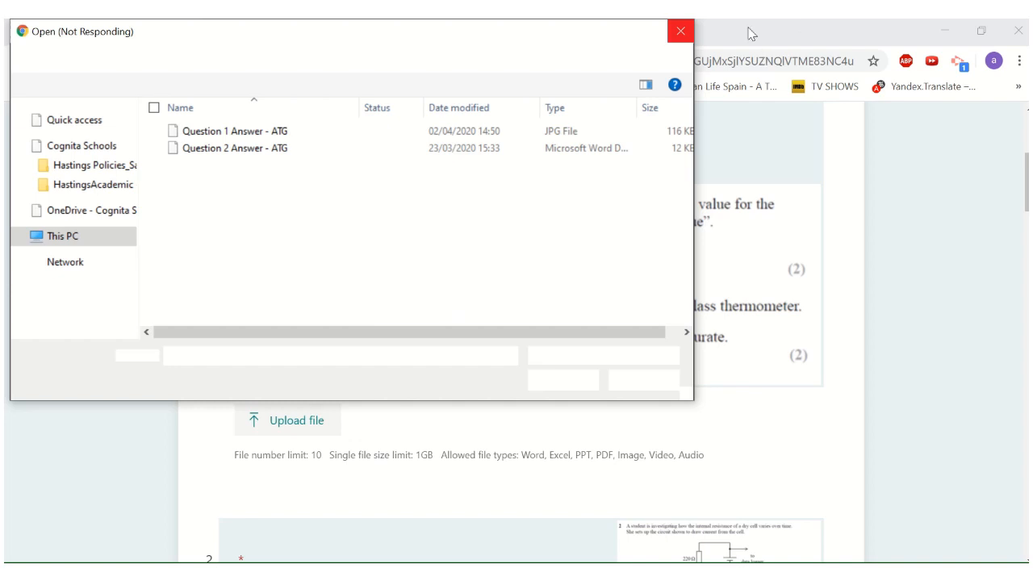
click(676, 36)
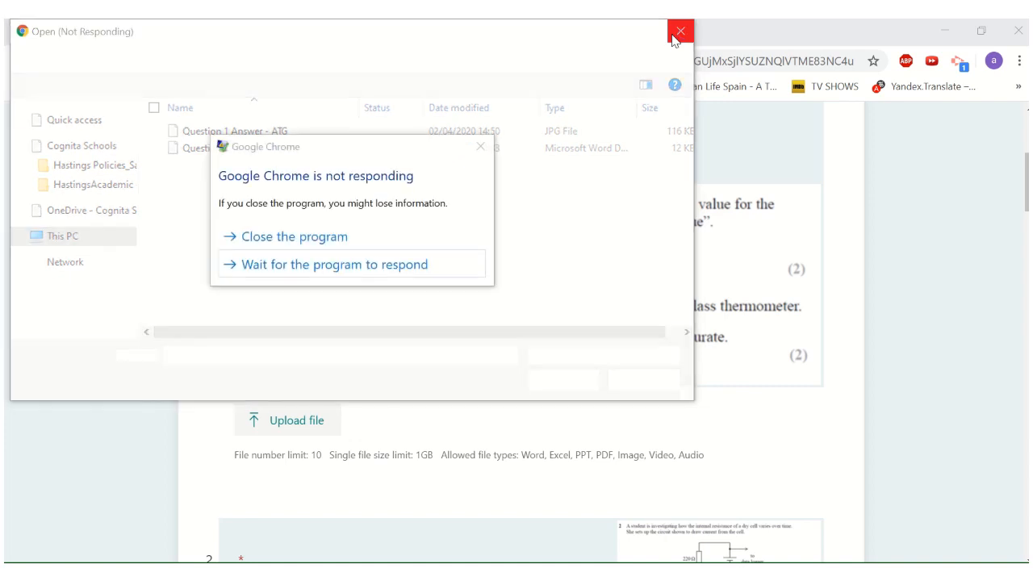
click(359, 240)
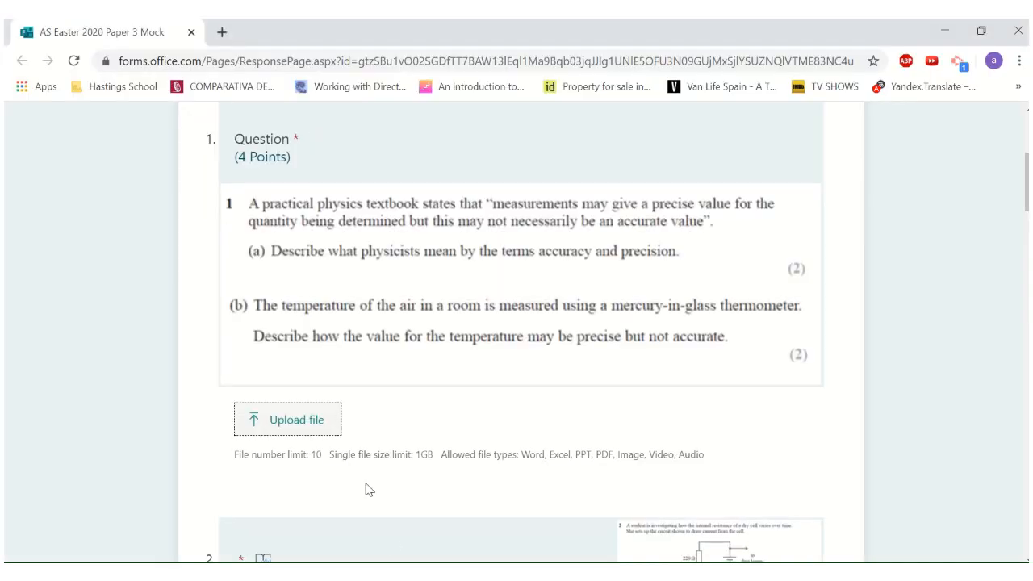
Upload Question 1 Answer - ATG.jpg from the "Answers, Examples" folder as the answer to question 1
click(297, 420)
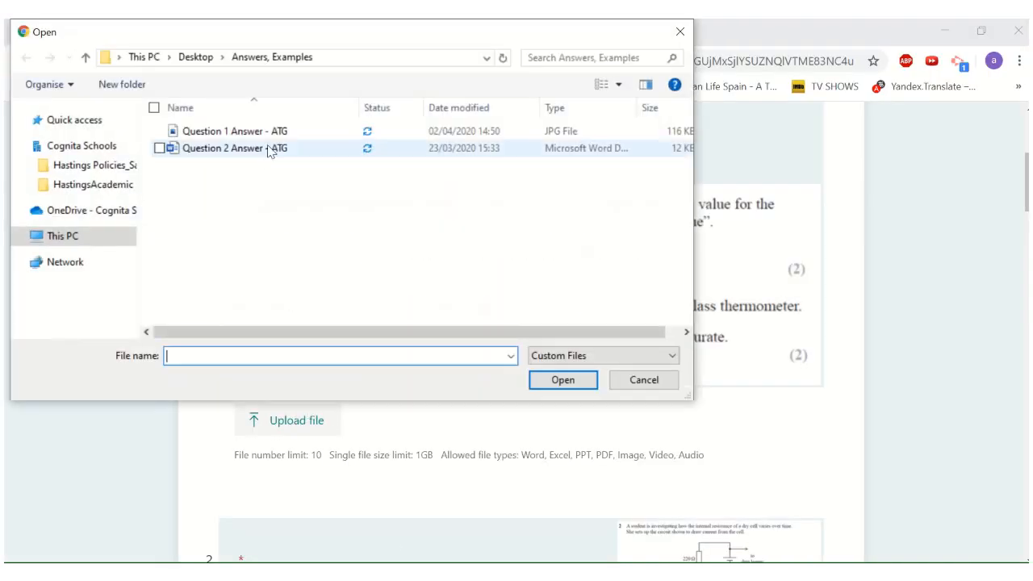
click(276, 149)
click(292, 134)
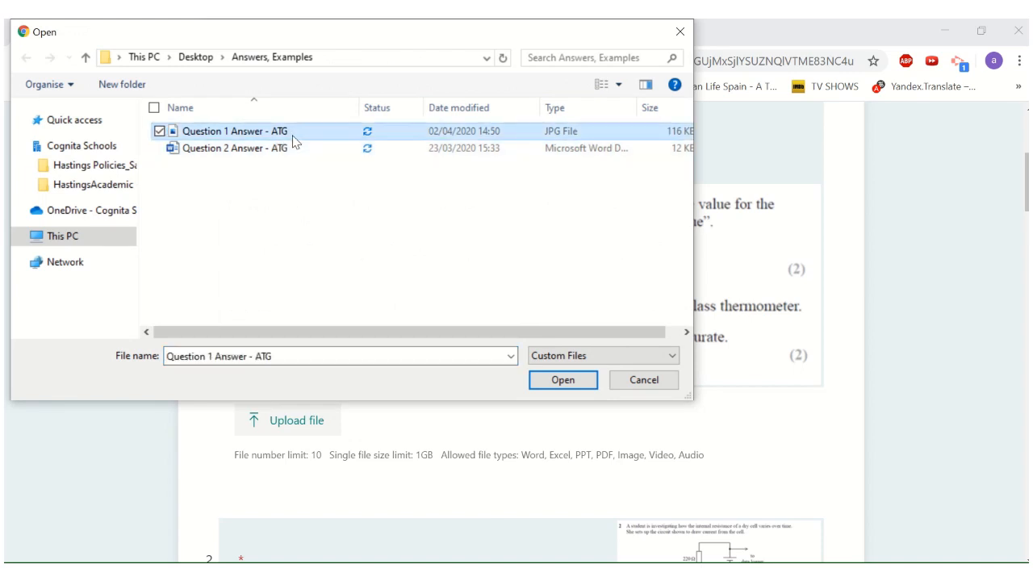
click(539, 384)
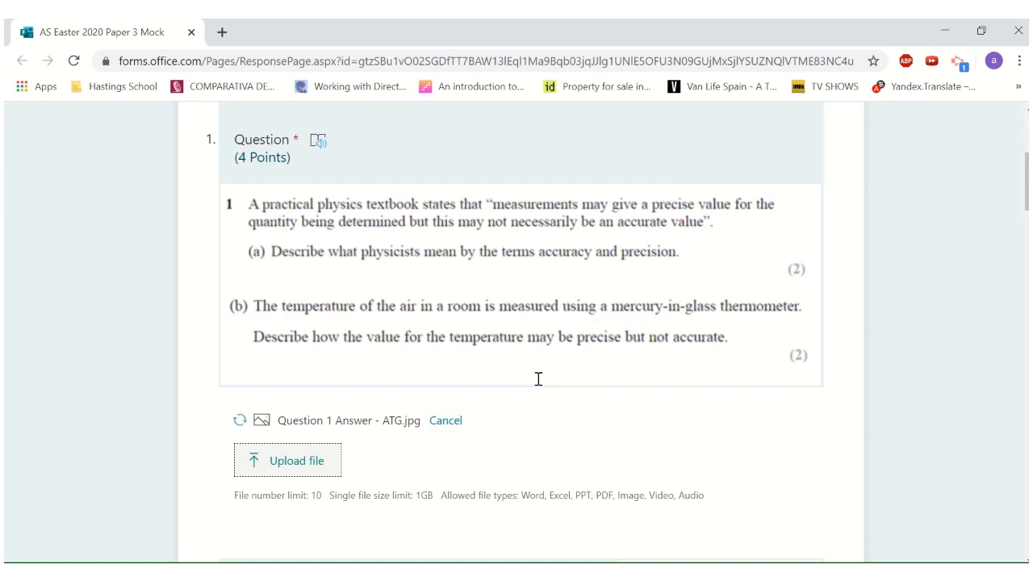
scroll(538, 379, down, 1)
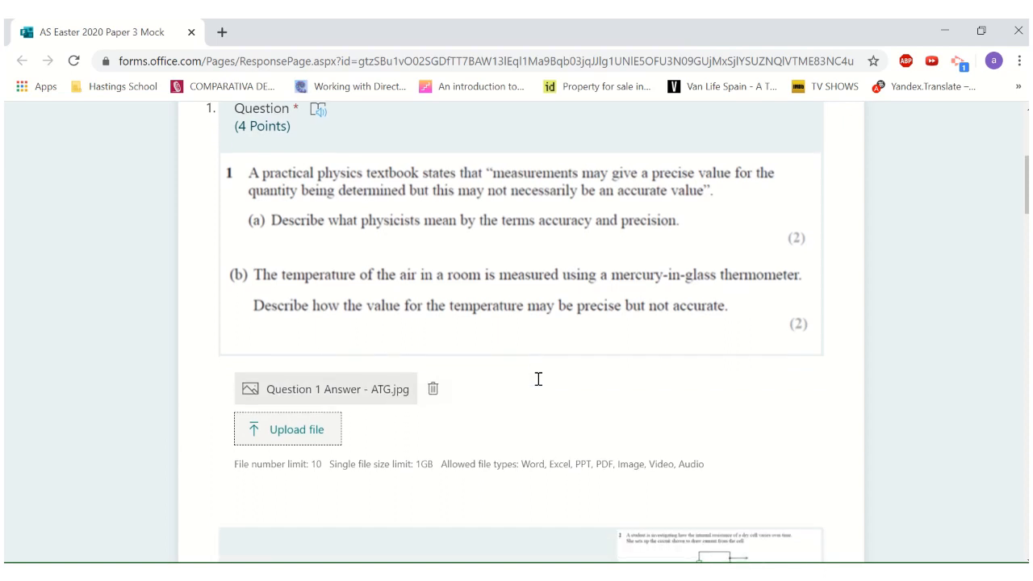
Upload Question 2 Answer - ATG.docx from the "Answers, Examples" folder as the answer to question 2
scroll(538, 378, down, 1)
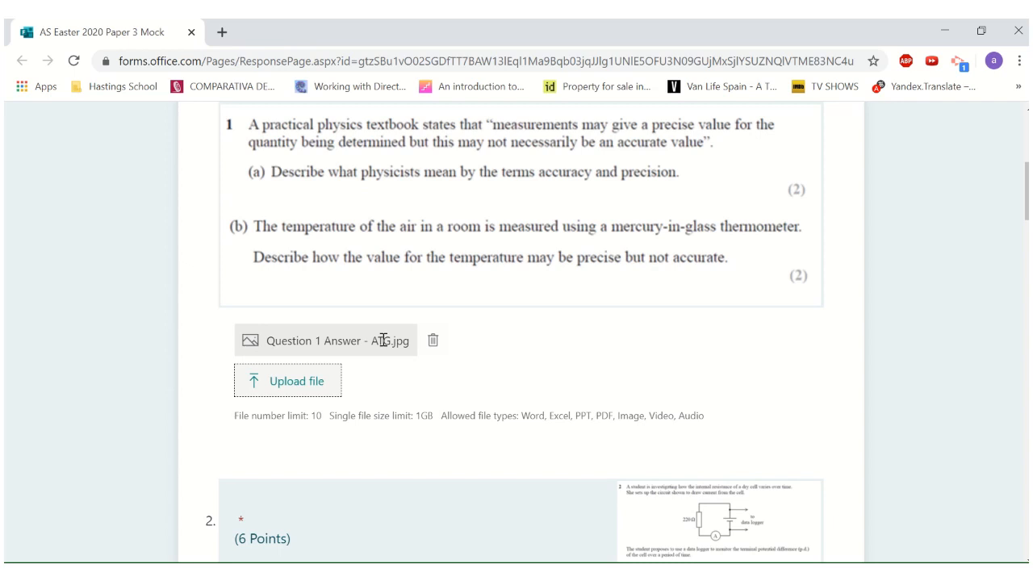
scroll(380, 379, down, 5)
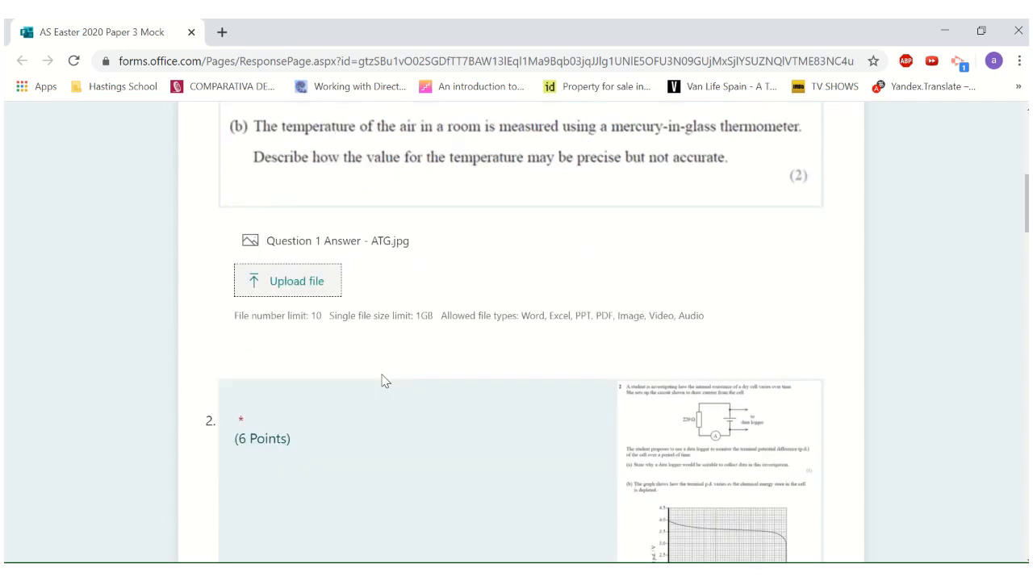
click(310, 466)
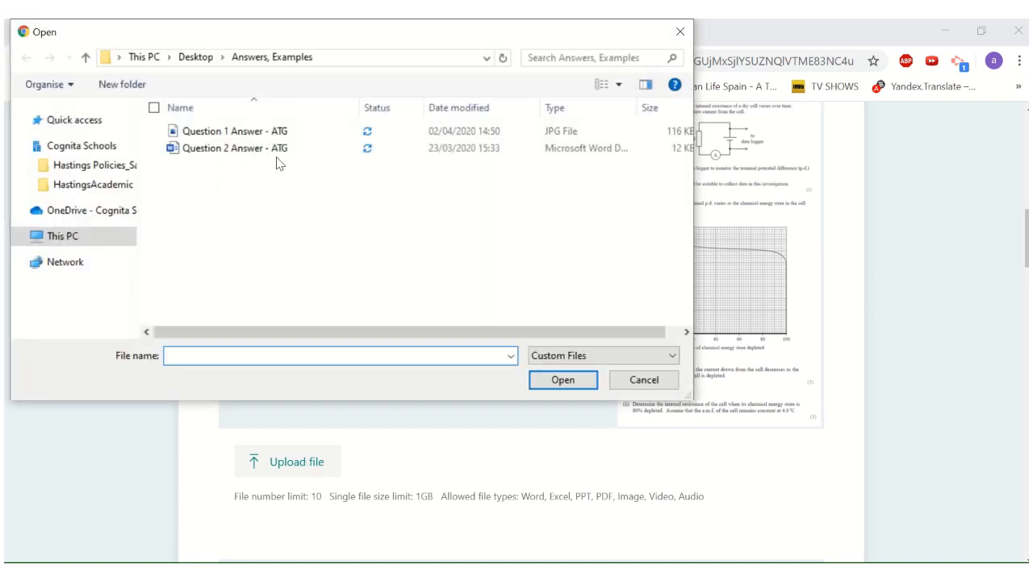
click(278, 150)
click(542, 381)
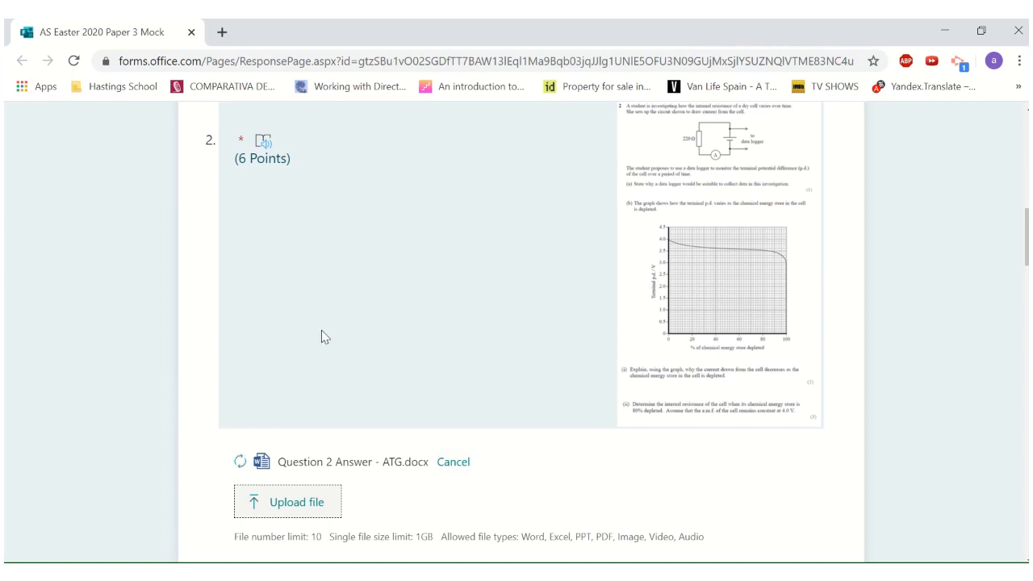
scroll(152, 364, down, 1)
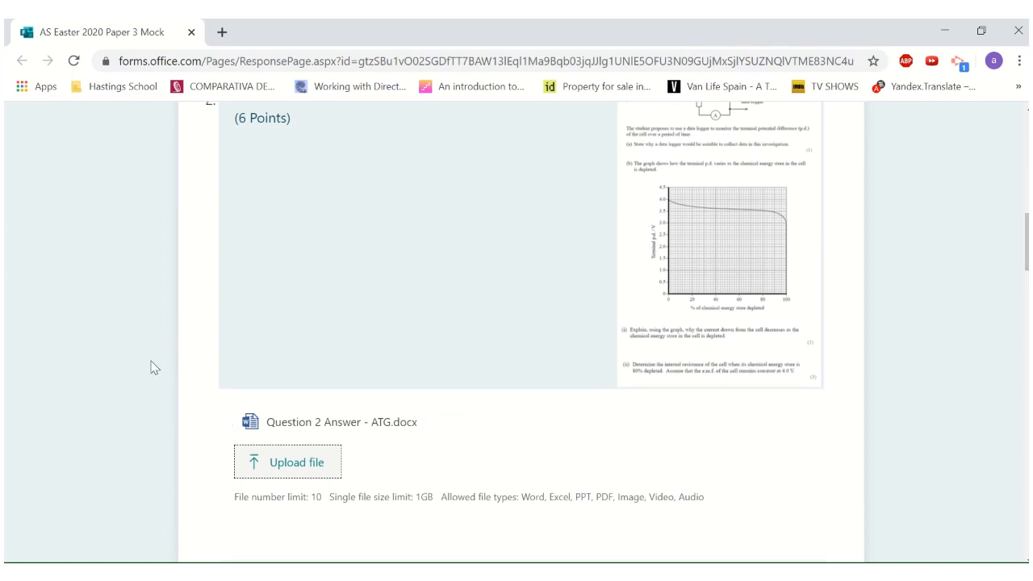
Check the attached answer files through to the end of the form, and highlight the file number and size limits under question 1
scroll(153, 367, down, 8)
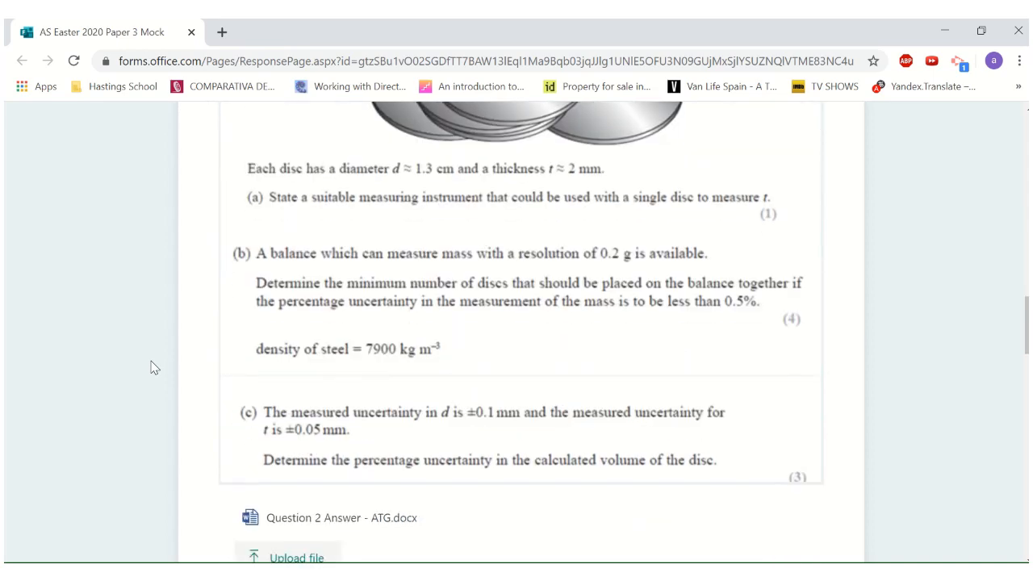
scroll(153, 368, down, 15)
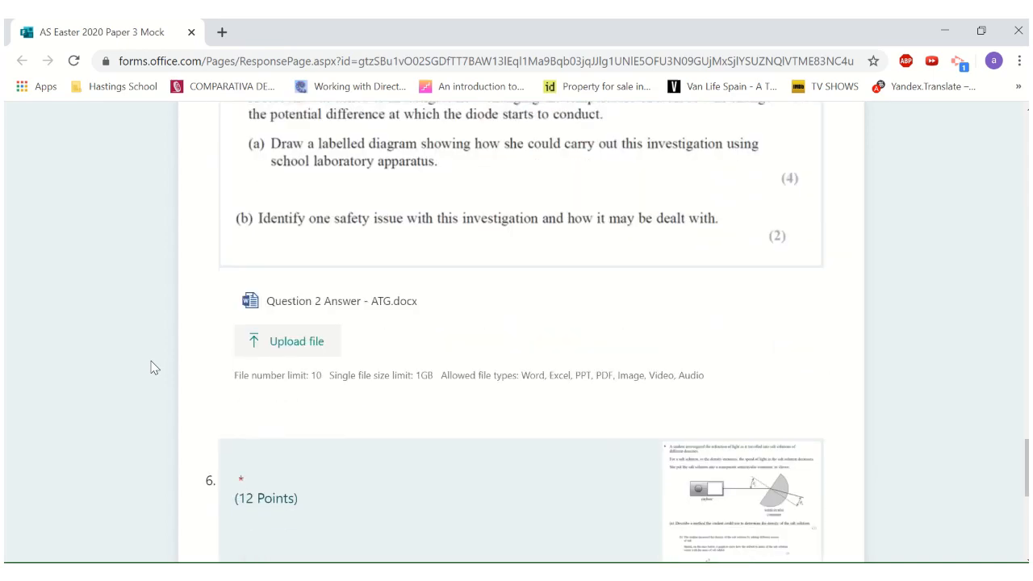
scroll(153, 368, down, 6)
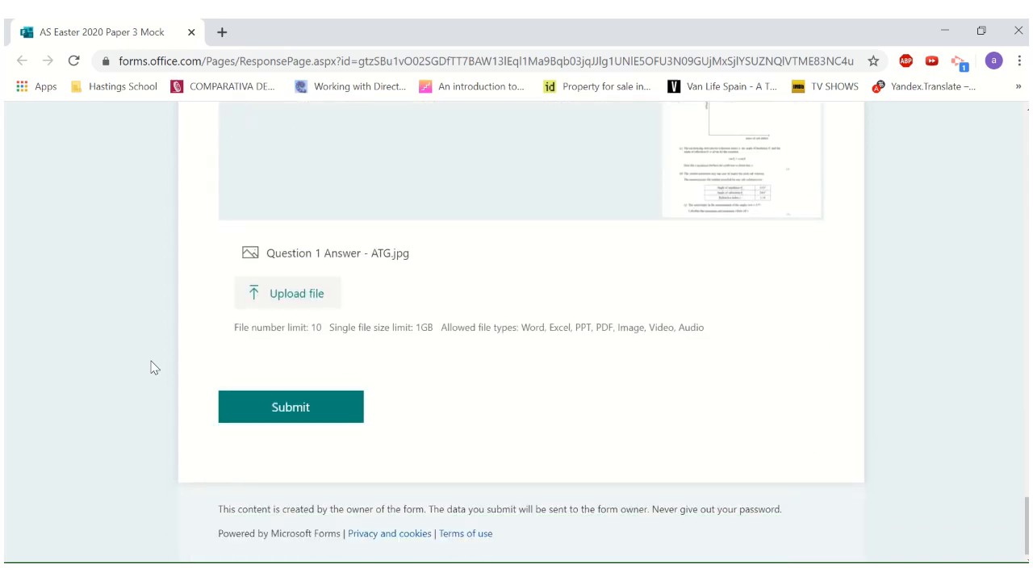
scroll(542, 489, up, 20)
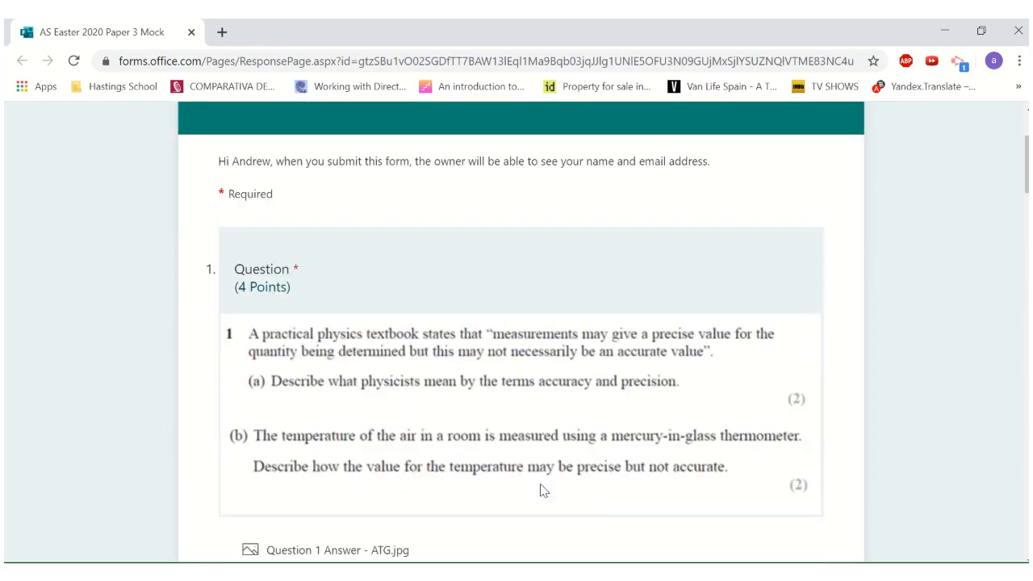
scroll(542, 489, up, 2)
scroll(541, 485, down, 3)
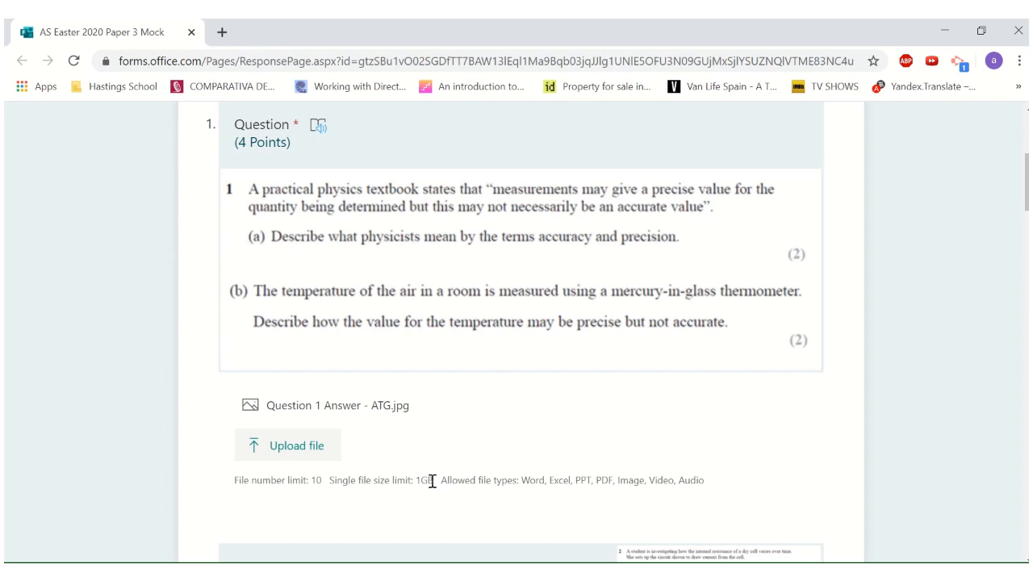
drag(432, 481, 241, 482)
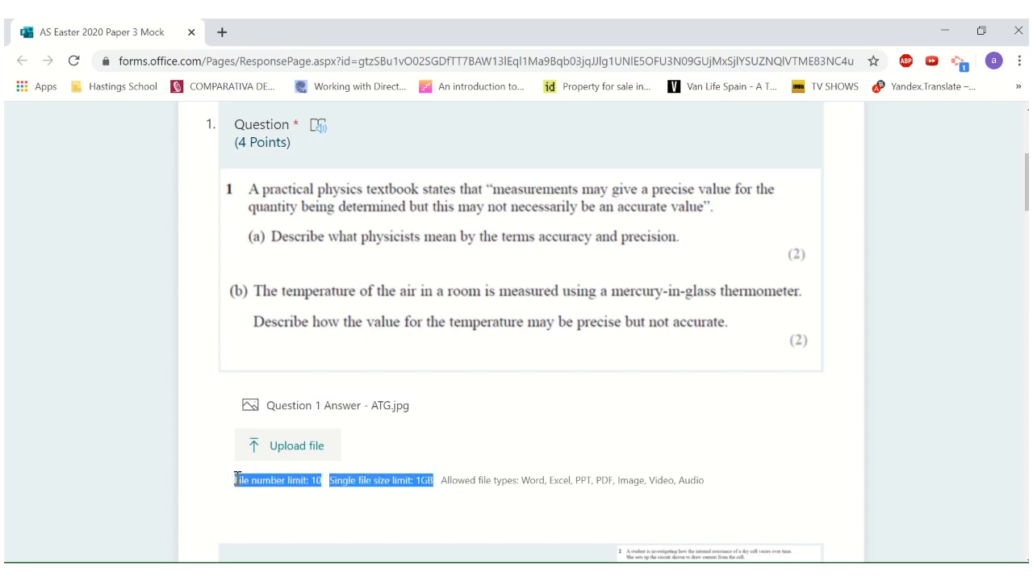
click(181, 442)
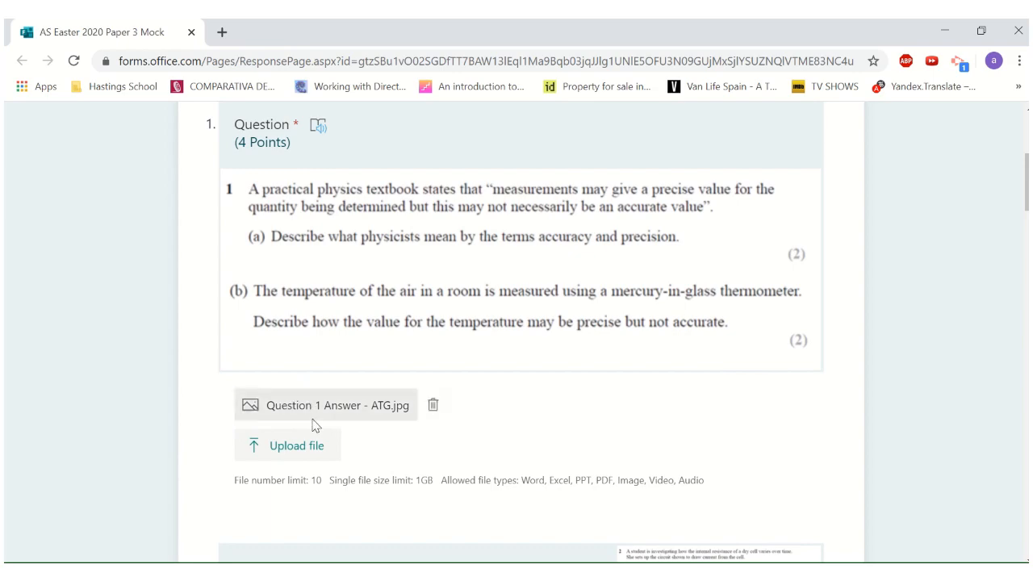
Submit the completed AS Easter 2020 Paper 3 Mock form
scroll(189, 406, down, 20)
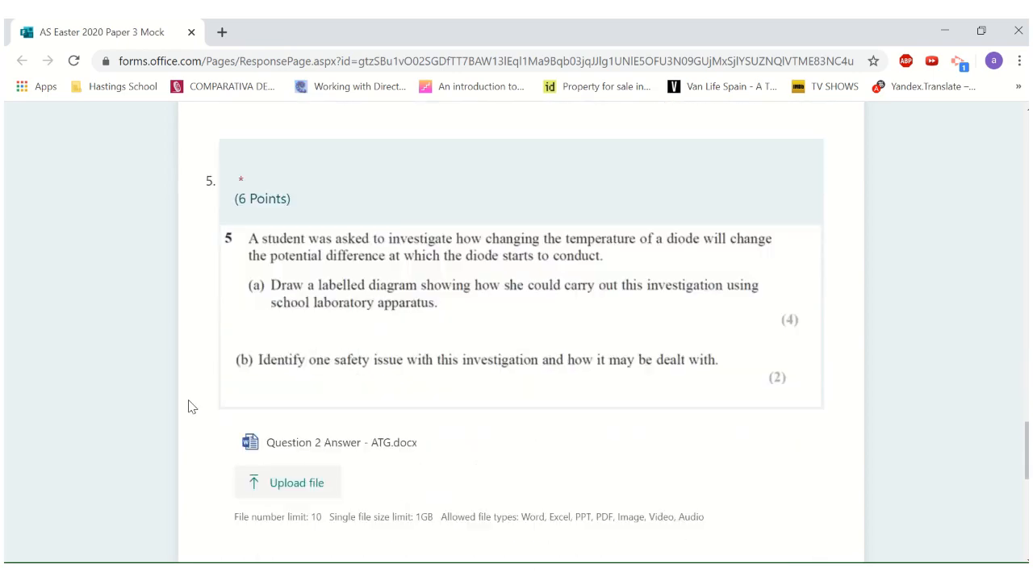
scroll(188, 407, down, 5)
click(262, 413)
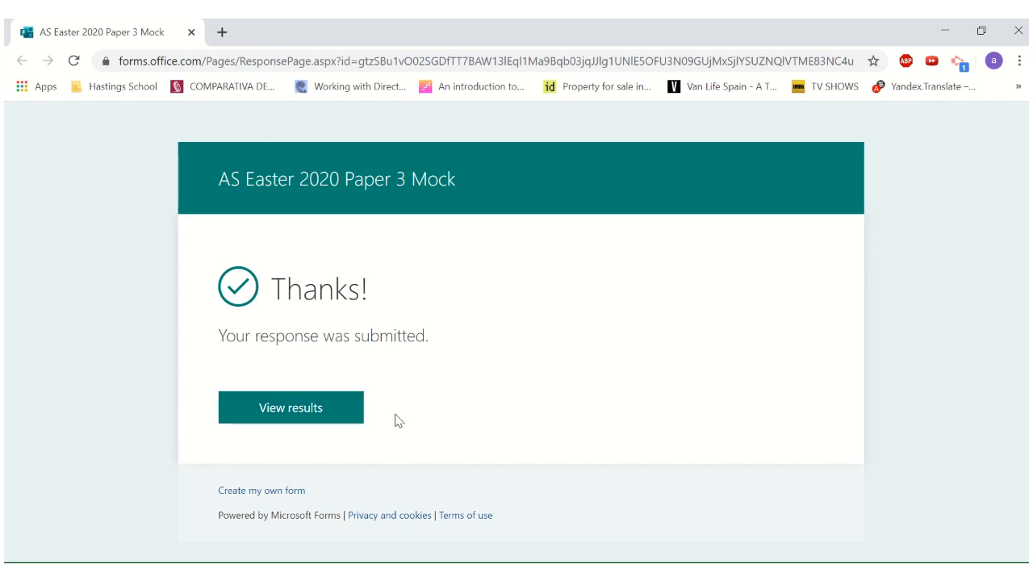
View the results of the submitted form and review the points and attached files for its questions
click(313, 412)
scroll(466, 420, down, 3)
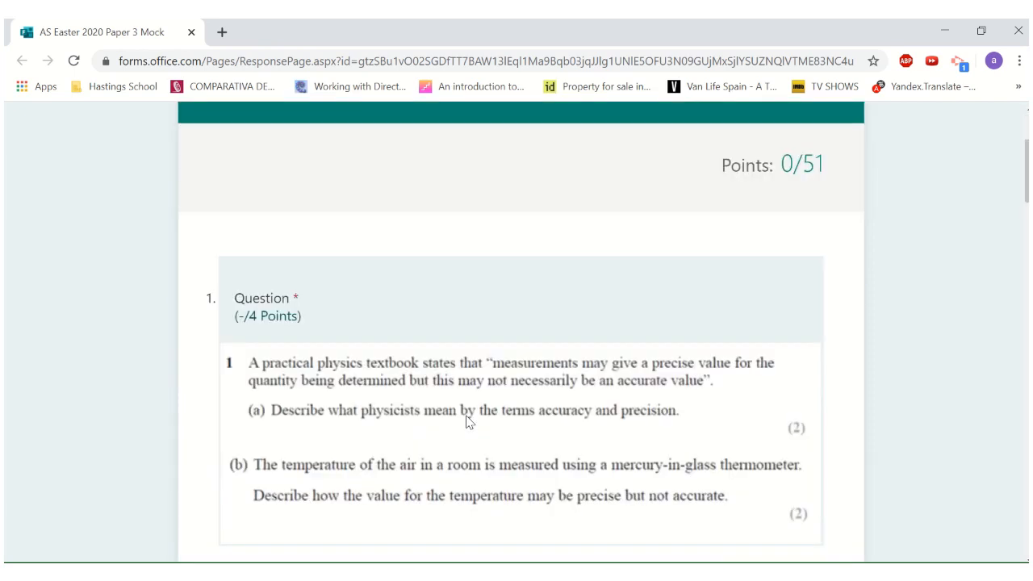
scroll(466, 415, down, 10)
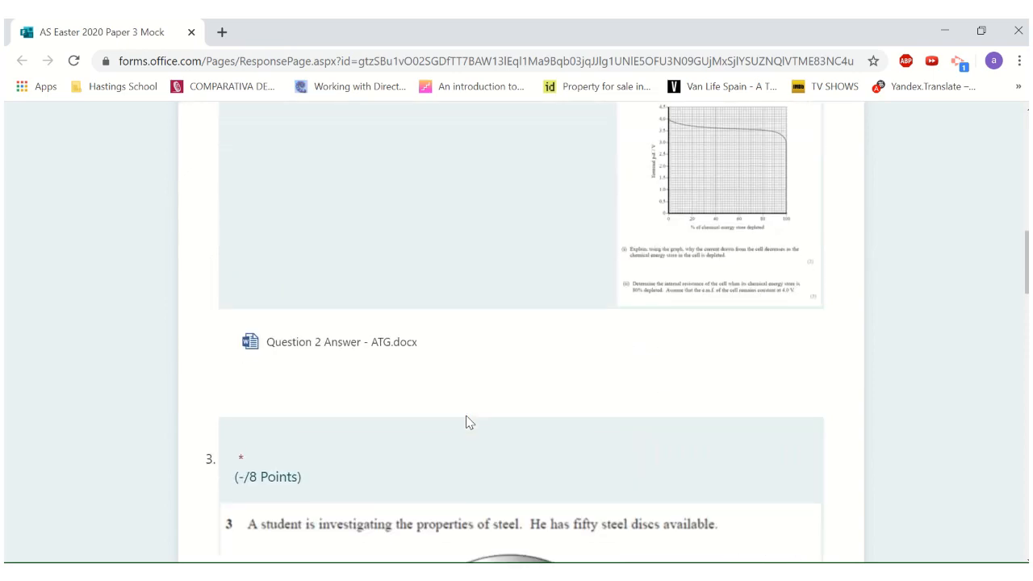
scroll(466, 415, down, 9)
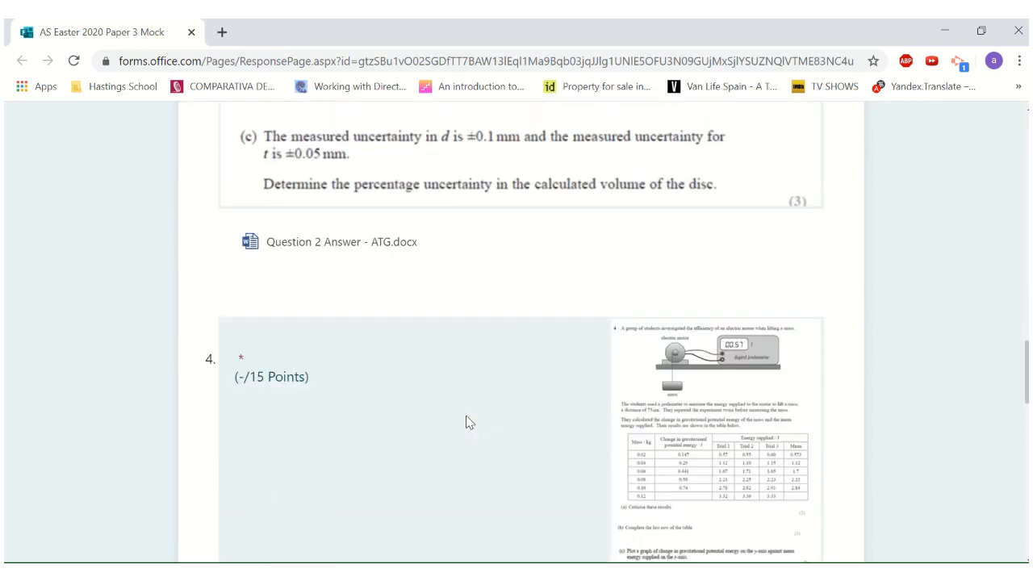
scroll(466, 421, up, 20)
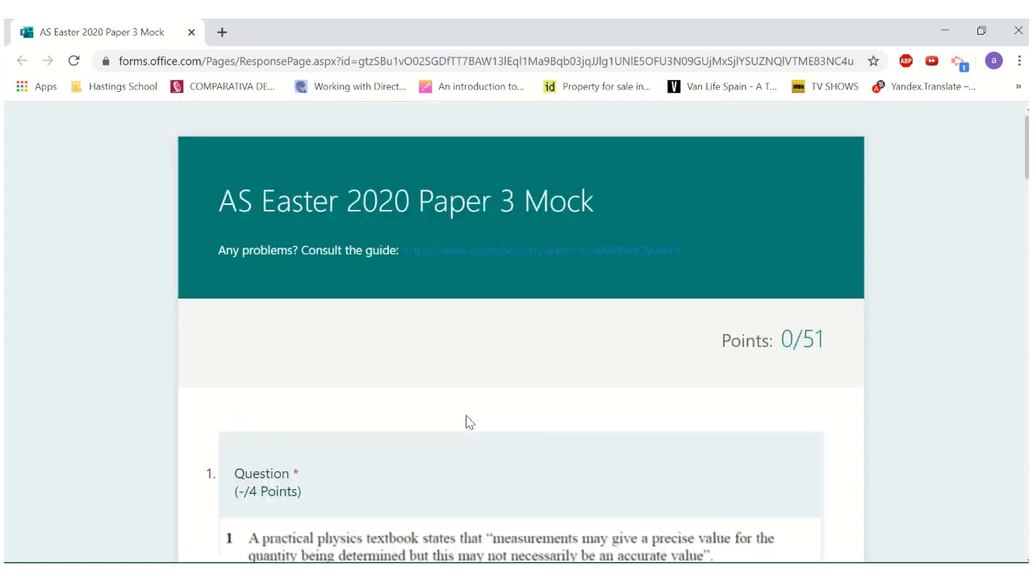
Switch to Teams, close Paper3MockFormsAS.pdf, and hand in the Easter Mock - Paper 3 - 12A assignment
mouse_move(671, 573)
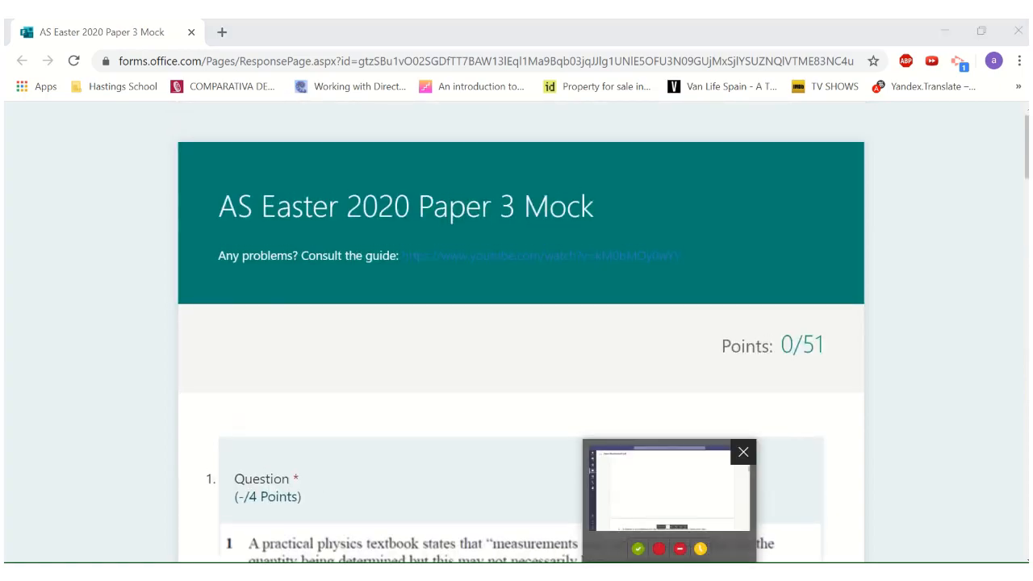
click(672, 487)
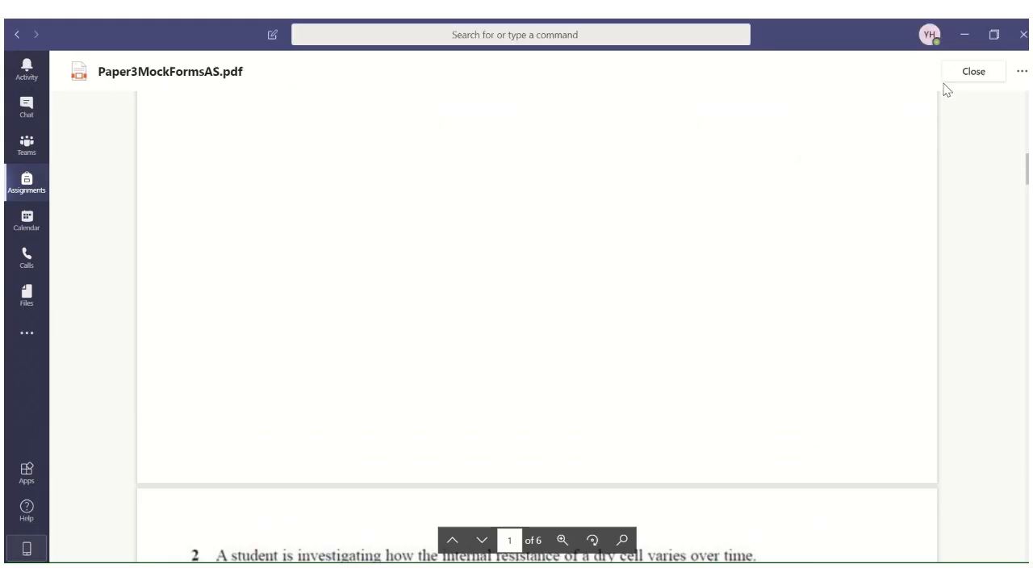
click(968, 71)
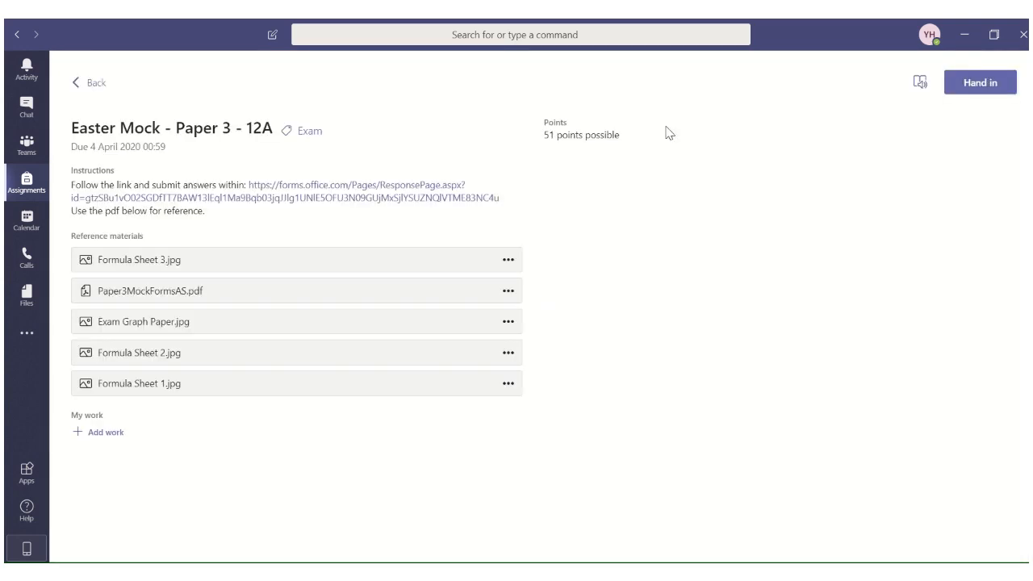
click(968, 89)
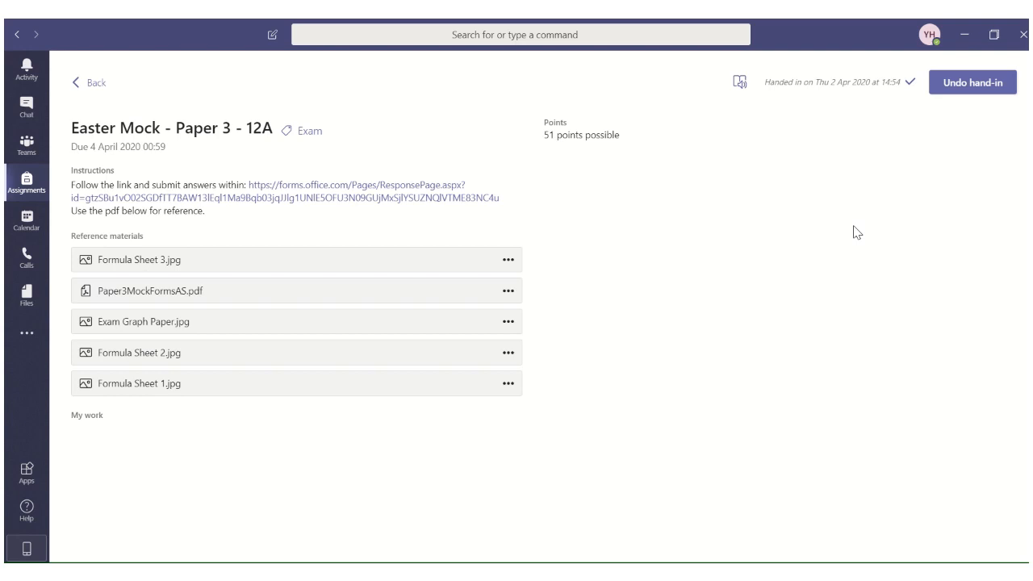
mouse_move(468, 23)
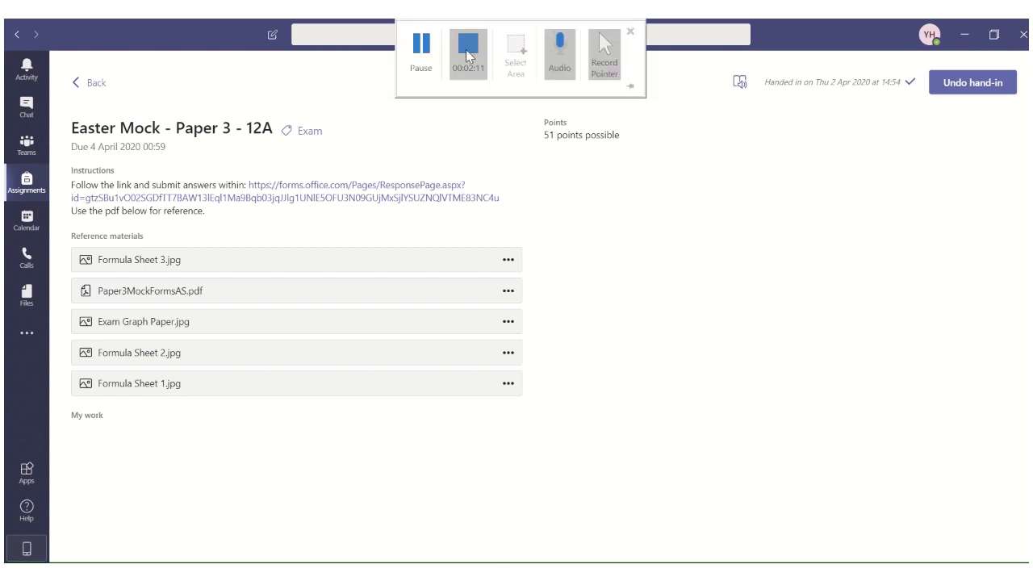
click(468, 46)
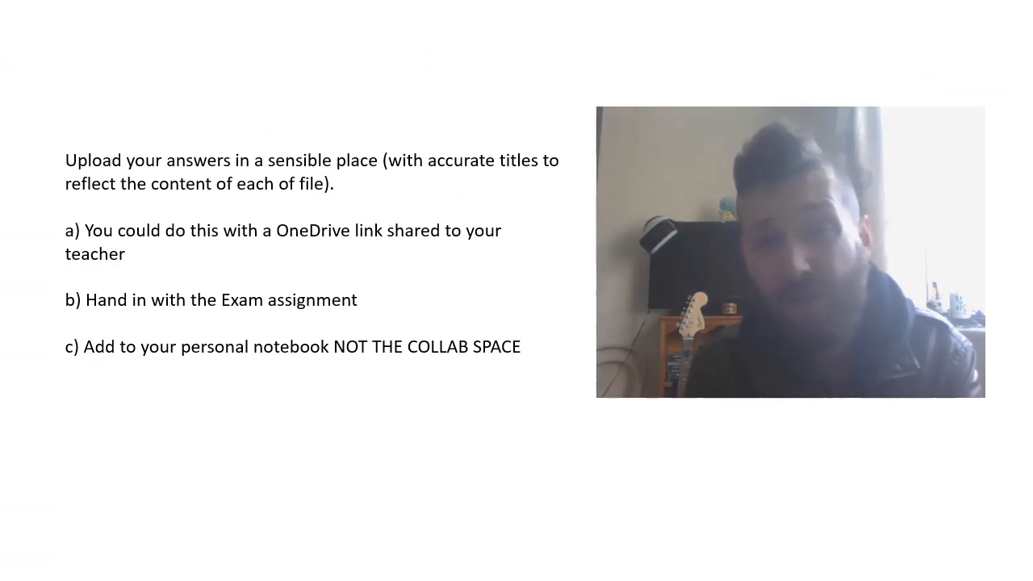